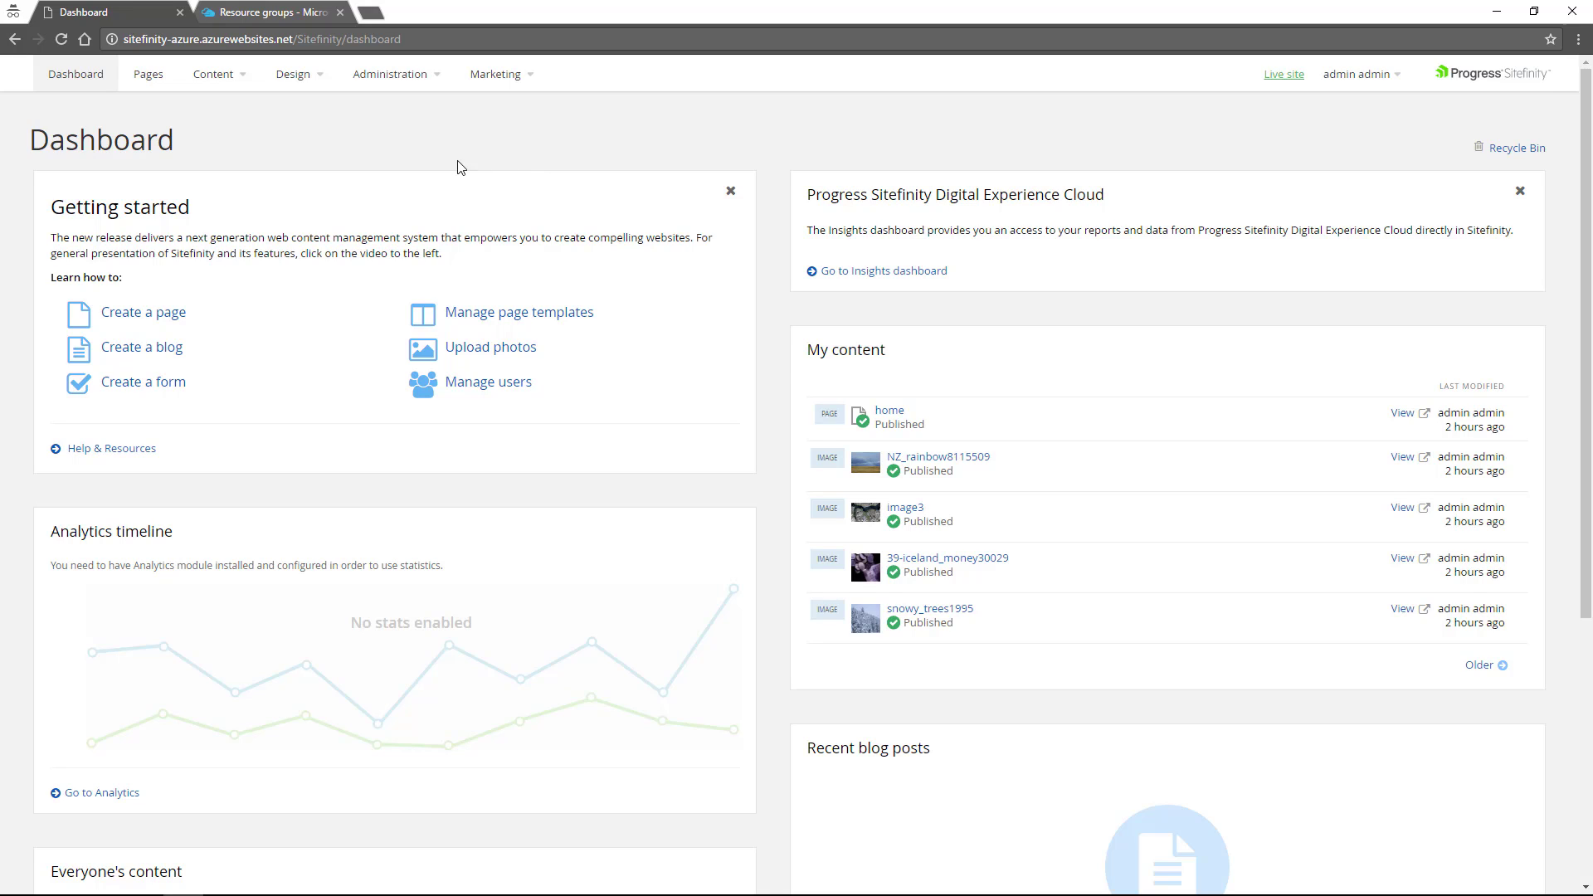
# - Switch to the Azure portal, open the sitefinity-azure resource group, and place the Sitefinity dashboard beside it in a separate window
pyautogui.click(275, 14)
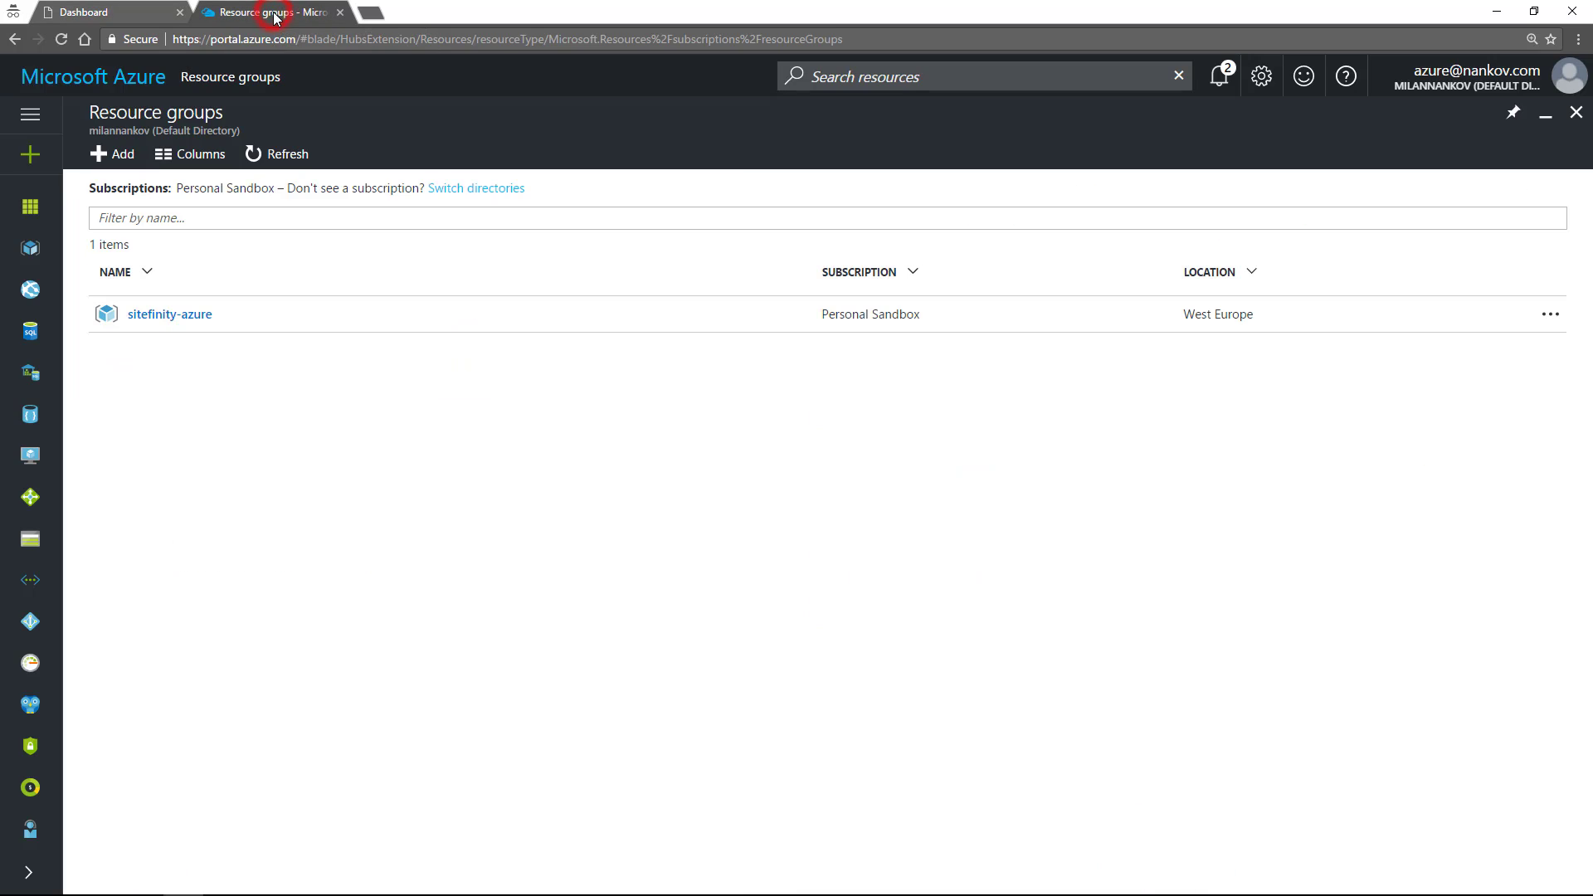
pyautogui.click(169, 315)
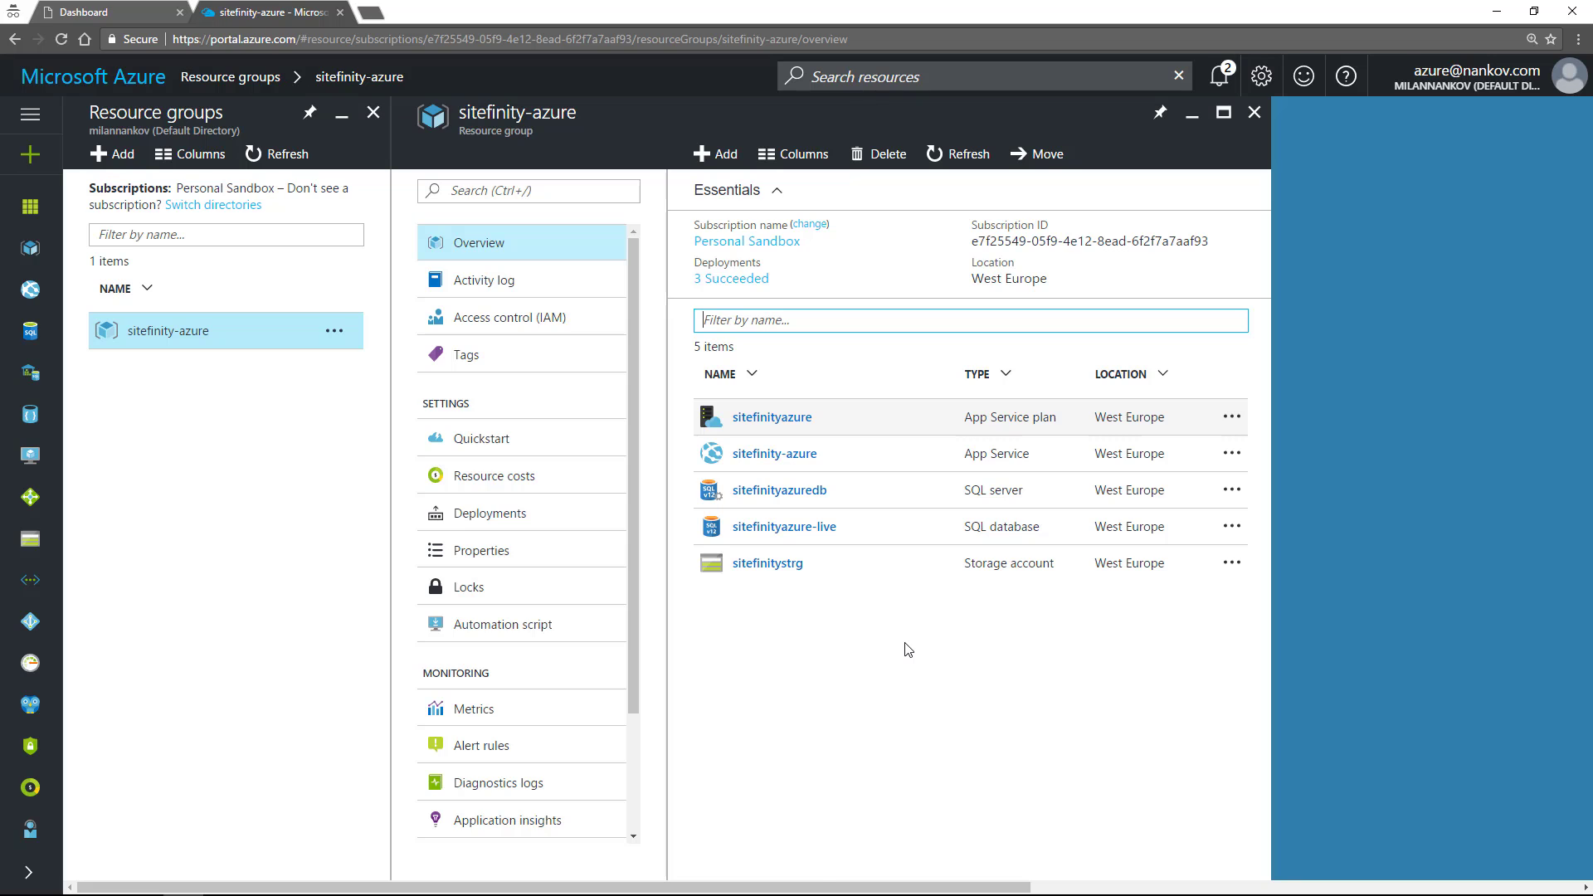
pyautogui.press('super+Right')
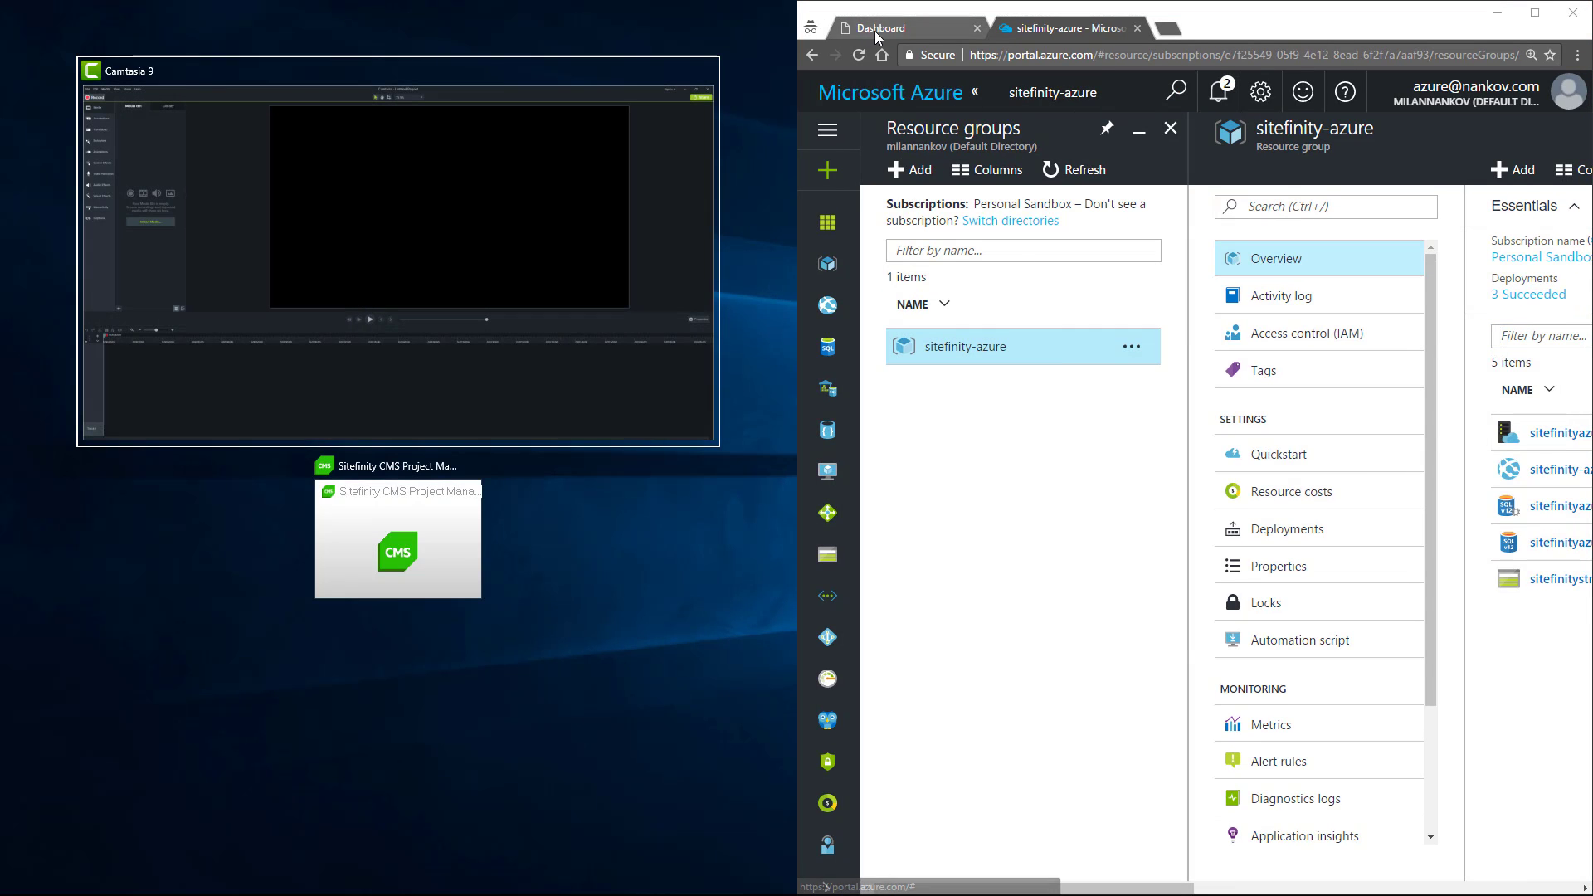
pyautogui.moveTo(875, 37); pyautogui.dragTo(580, 117)
pyautogui.press('super+Left')
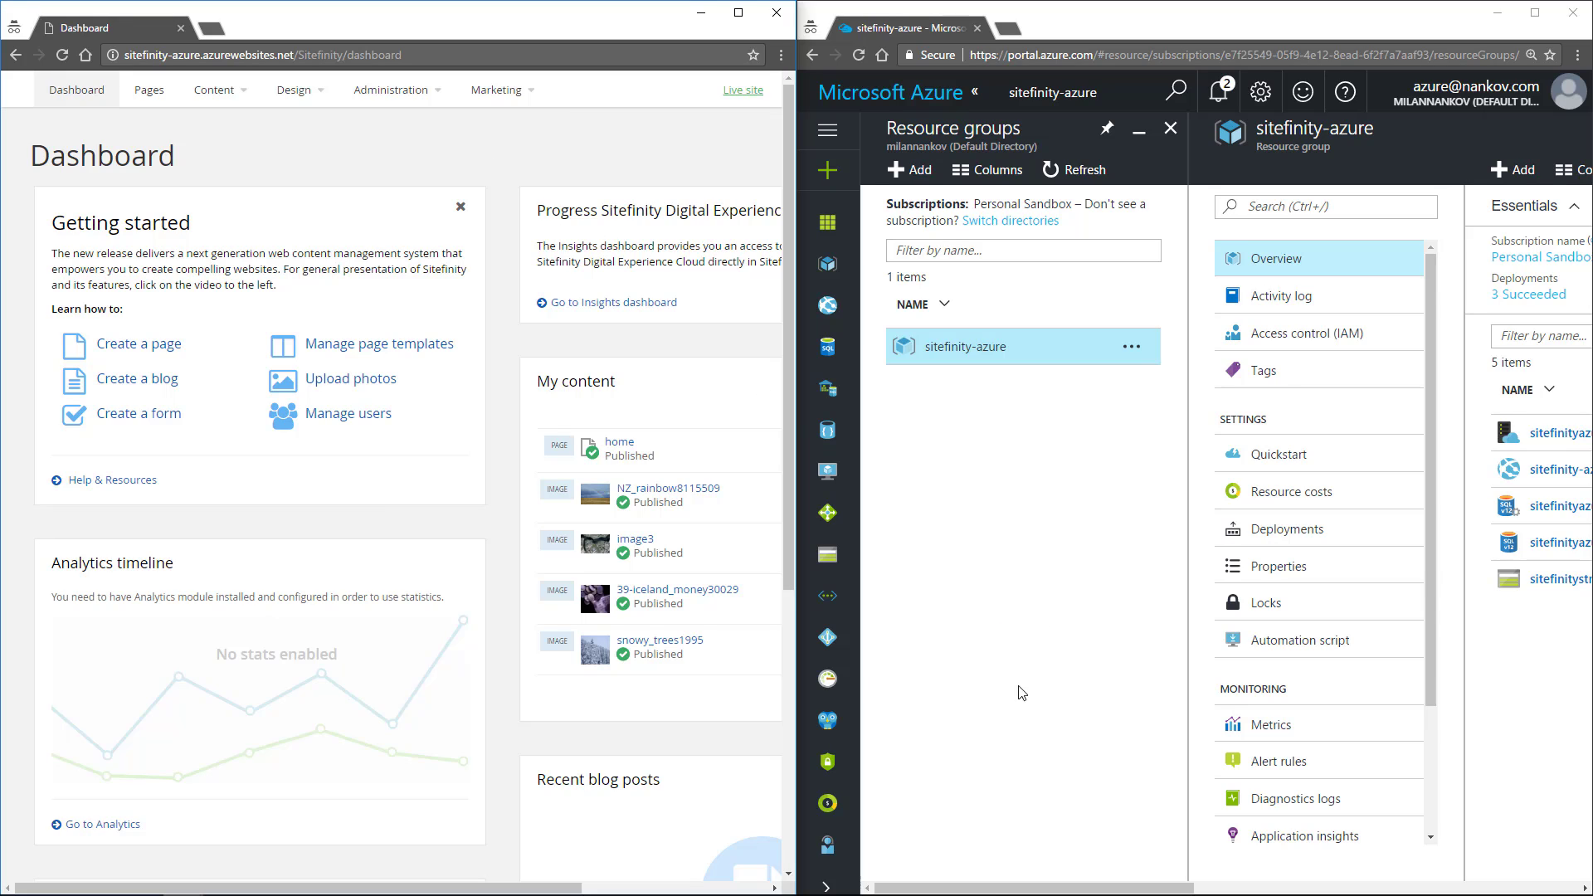
# - Open the sitefinitystrg storage account from the resource group's list of resources
pyautogui.moveTo(1000, 891); pyautogui.dragTo(1246, 886)
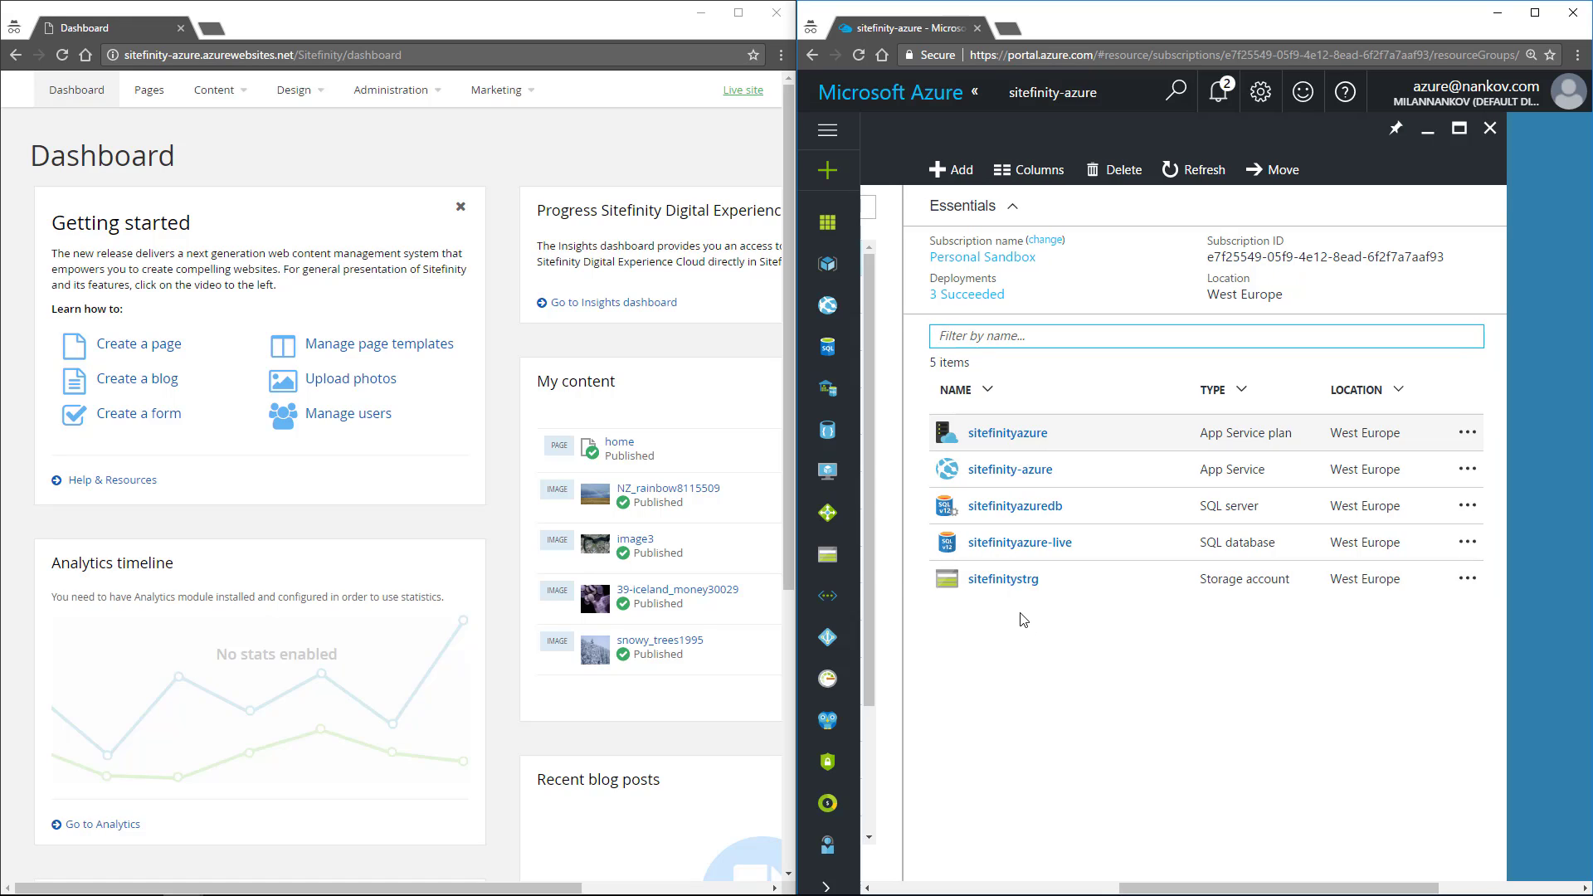
pyautogui.moveTo(913, 565)
pyautogui.mouseDown()
pyautogui.moveTo(1269, 601)
pyautogui.moveTo(1491, 595)
pyautogui.mouseUp()
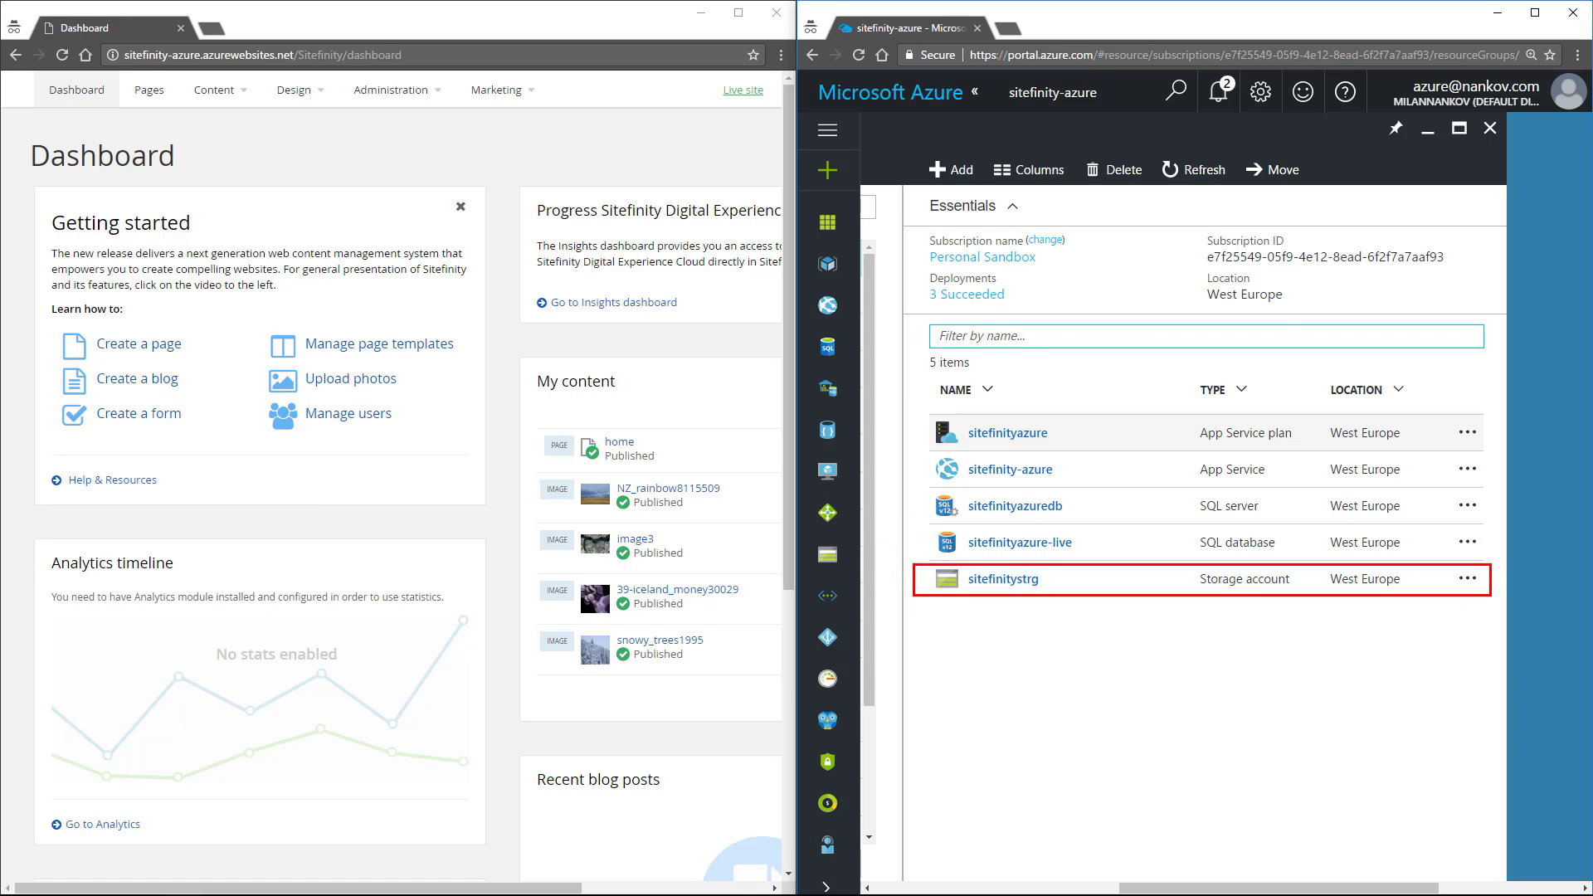
pyautogui.press('Escape')
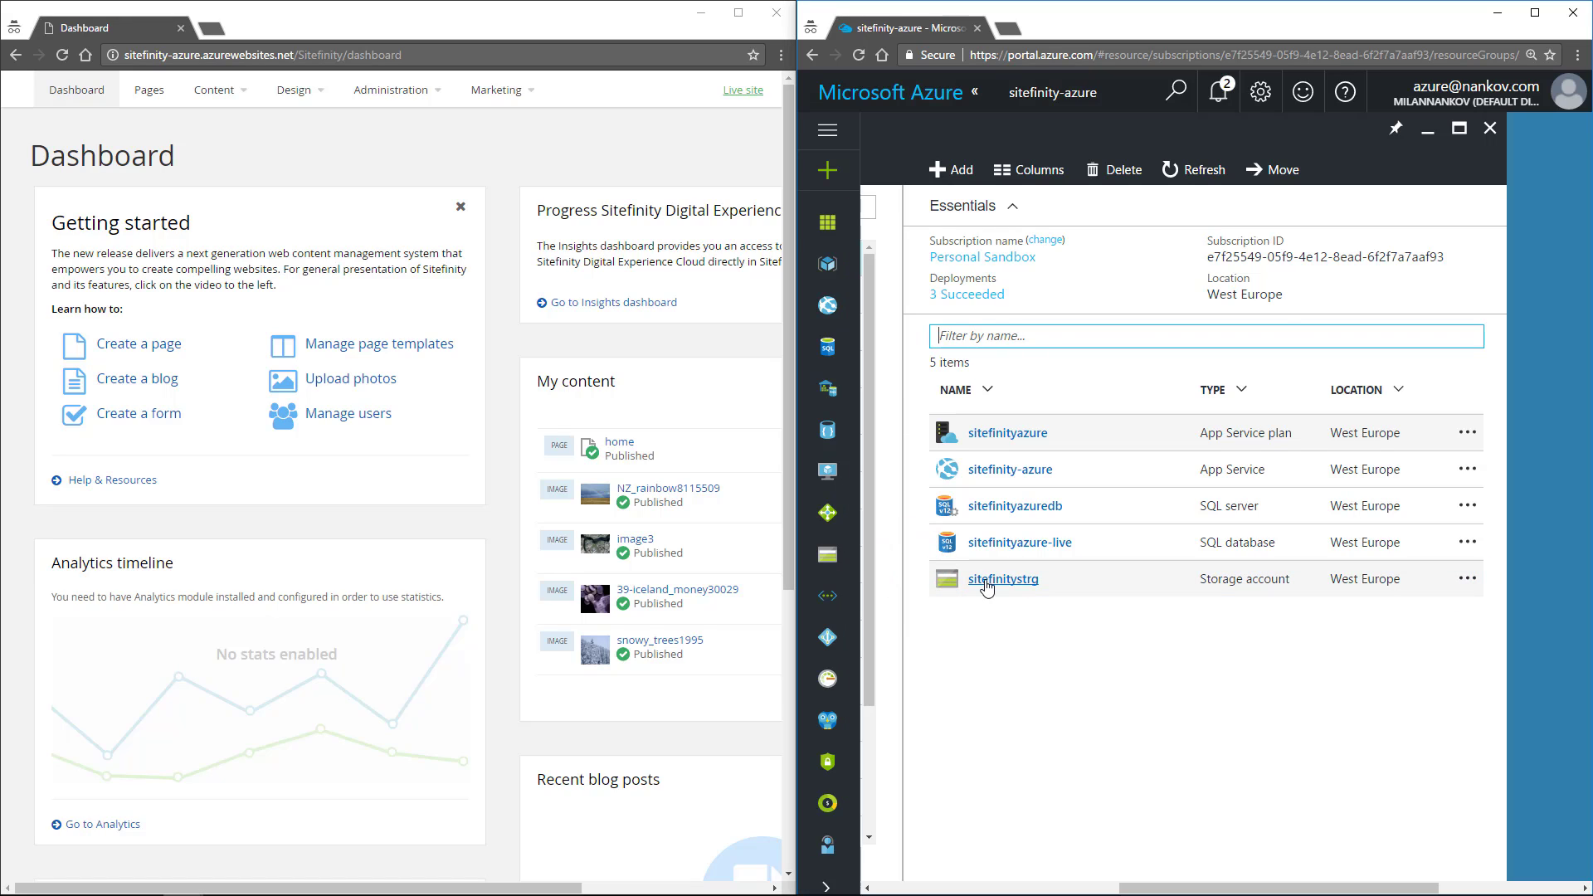
pyautogui.click(986, 583)
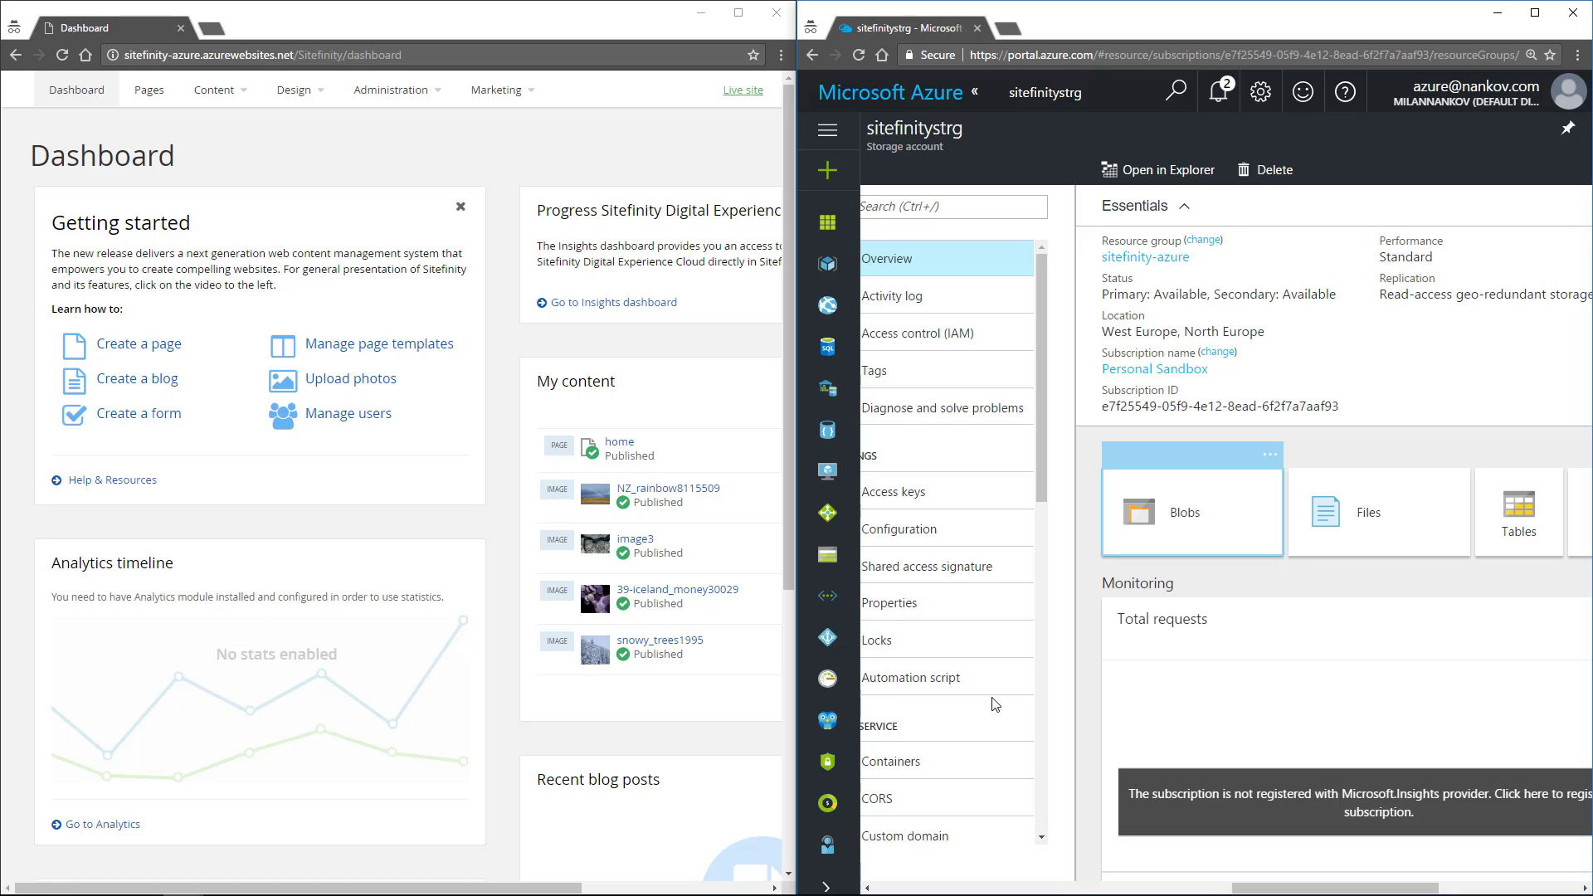
pyautogui.moveTo(1311, 886); pyautogui.dragTo(1283, 887)
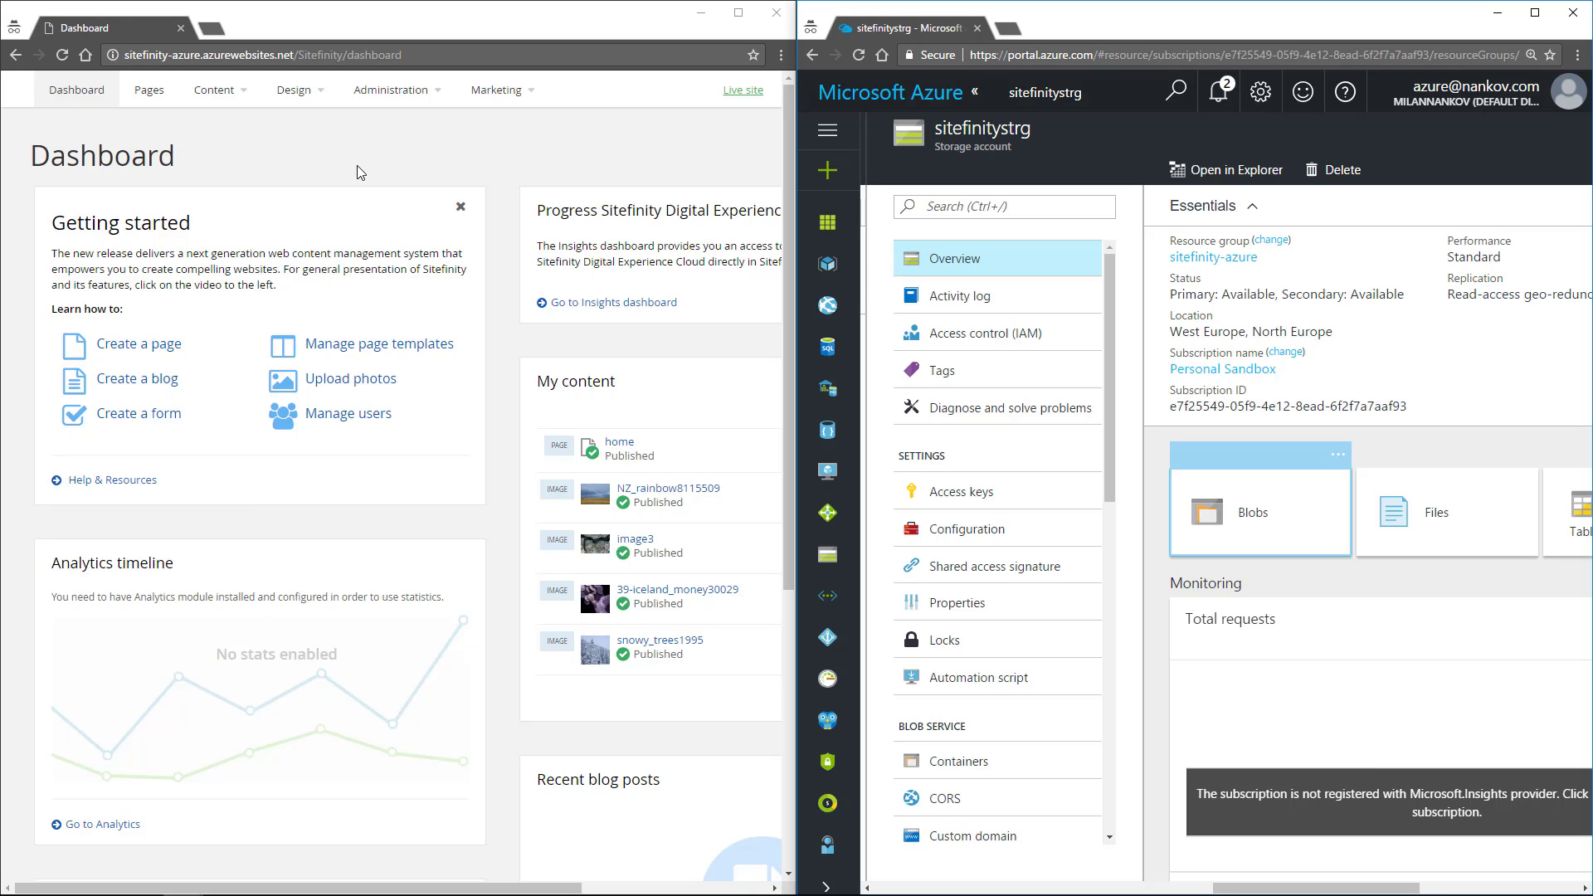
# - Open the storage providers section of Sitefinity's basic administration settings
pyautogui.click(437, 91)
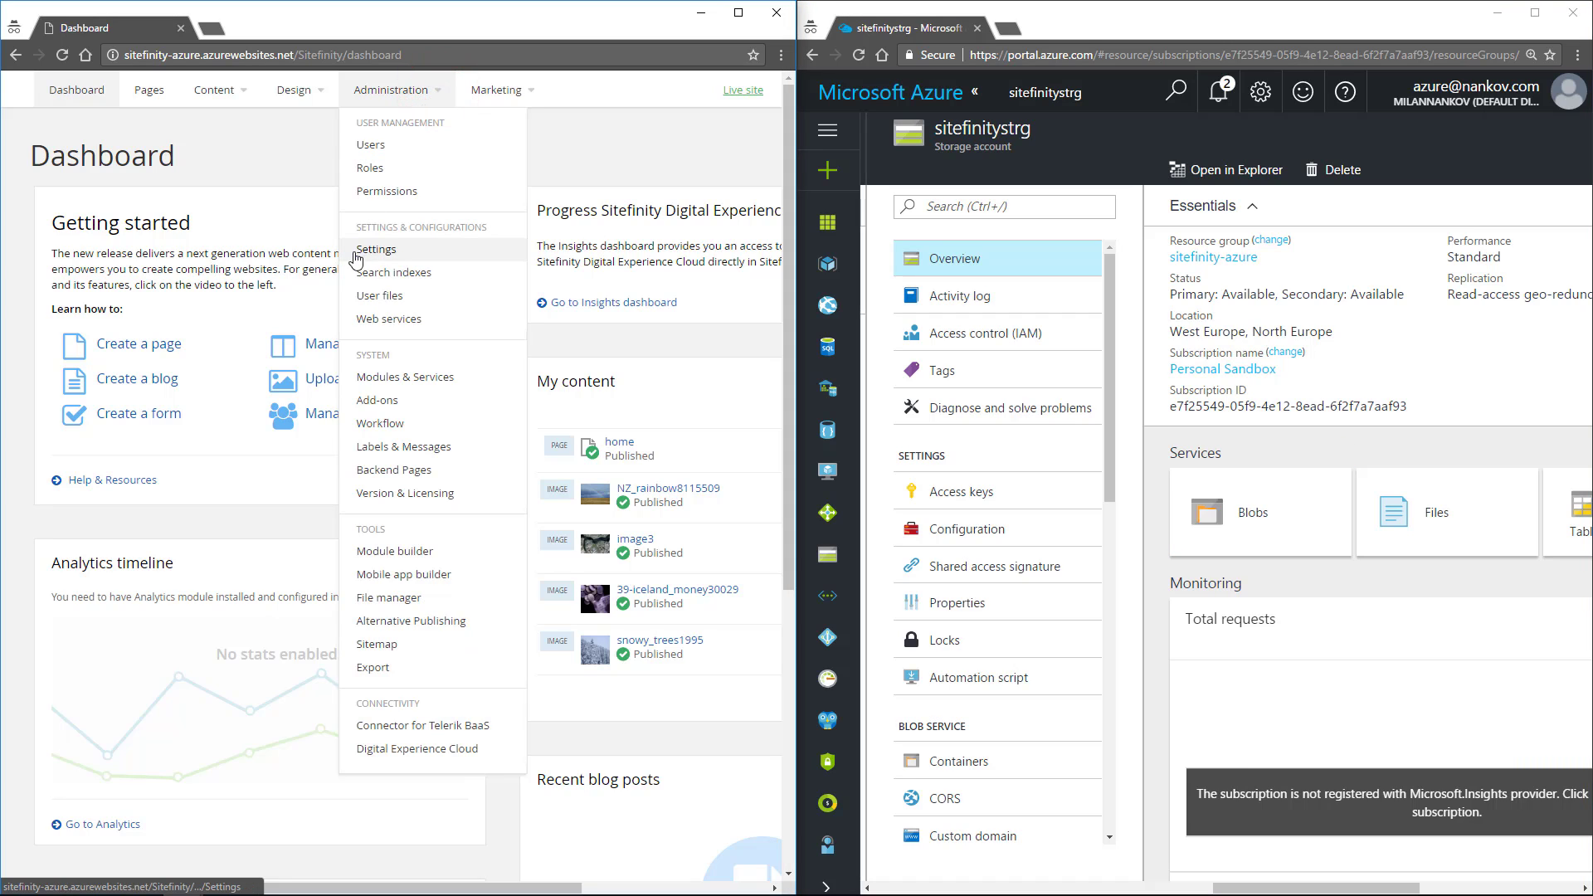
pyautogui.click(414, 253)
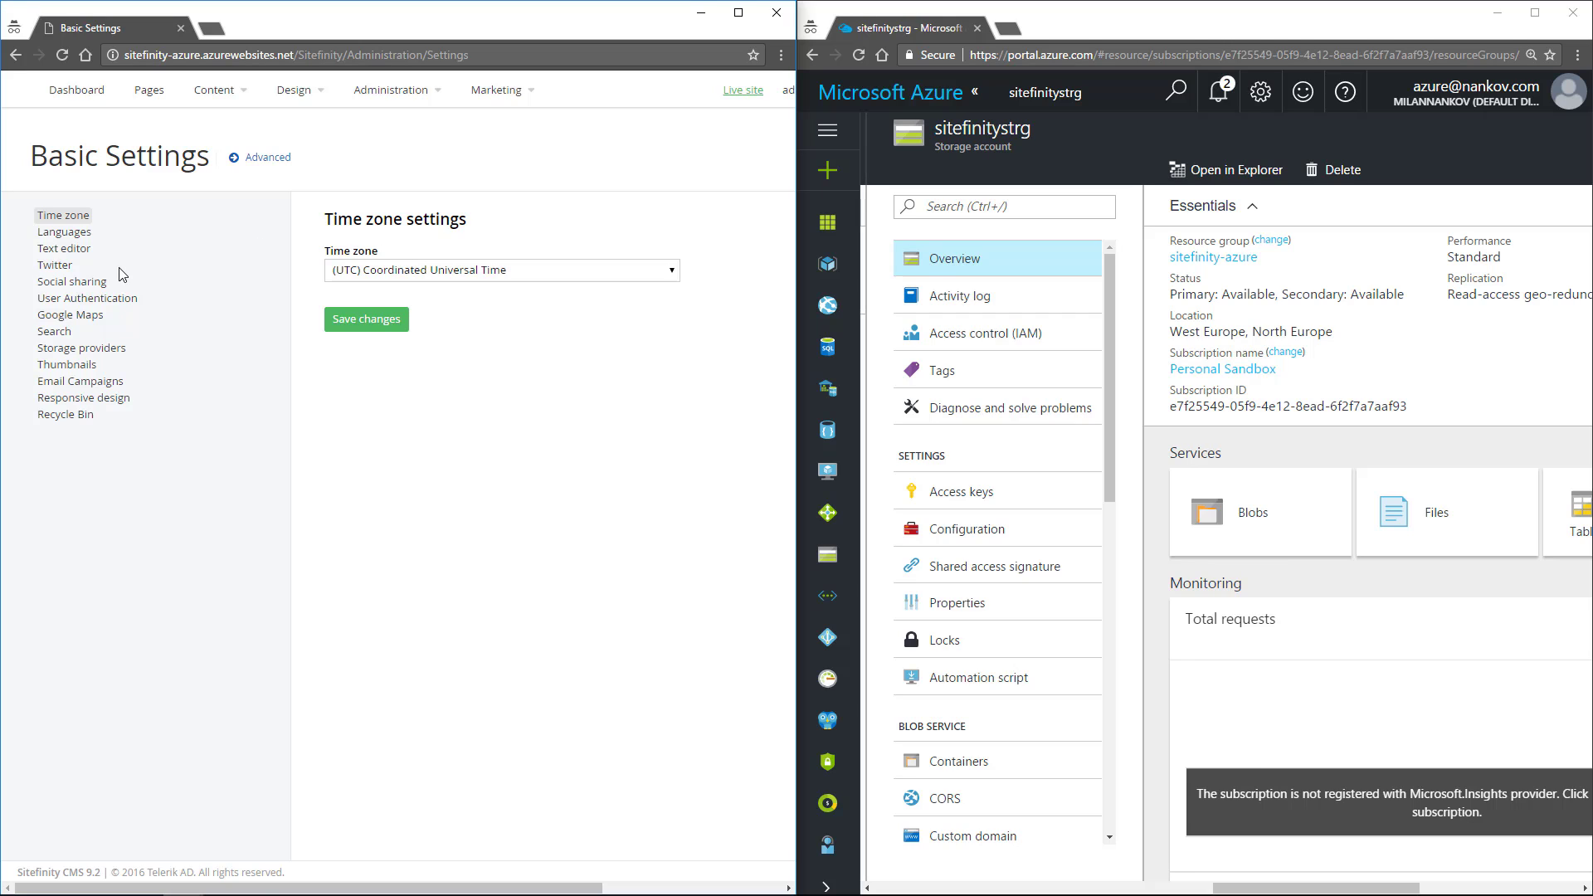
pyautogui.click(103, 352)
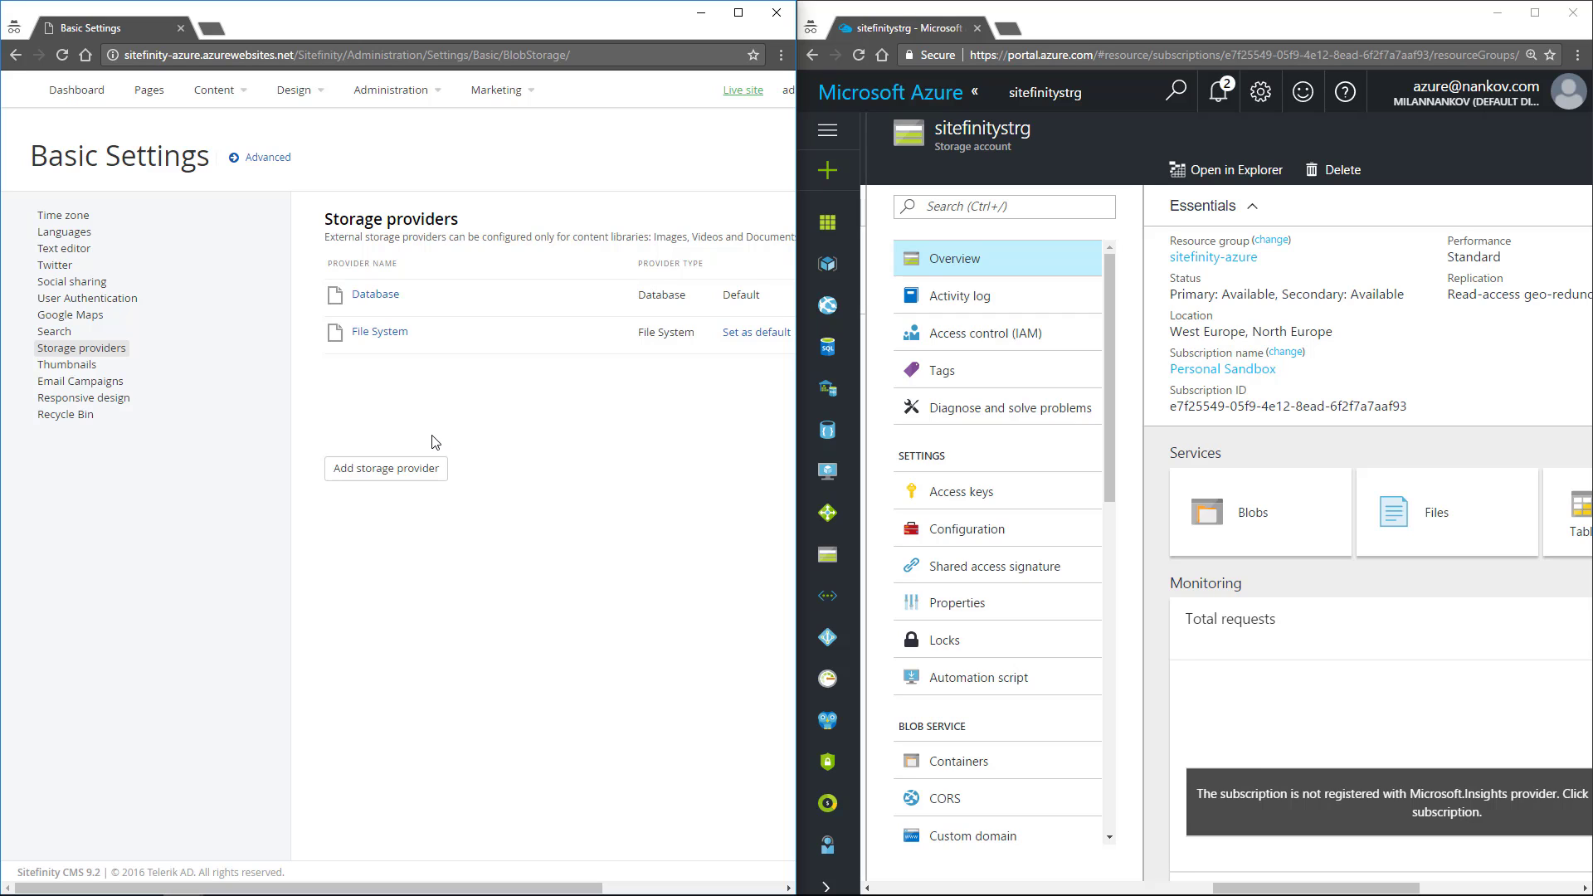
# - Add a storage provider named Azure Storage with the Windows Azure provider type and continue to its settings
pyautogui.click(398, 470)
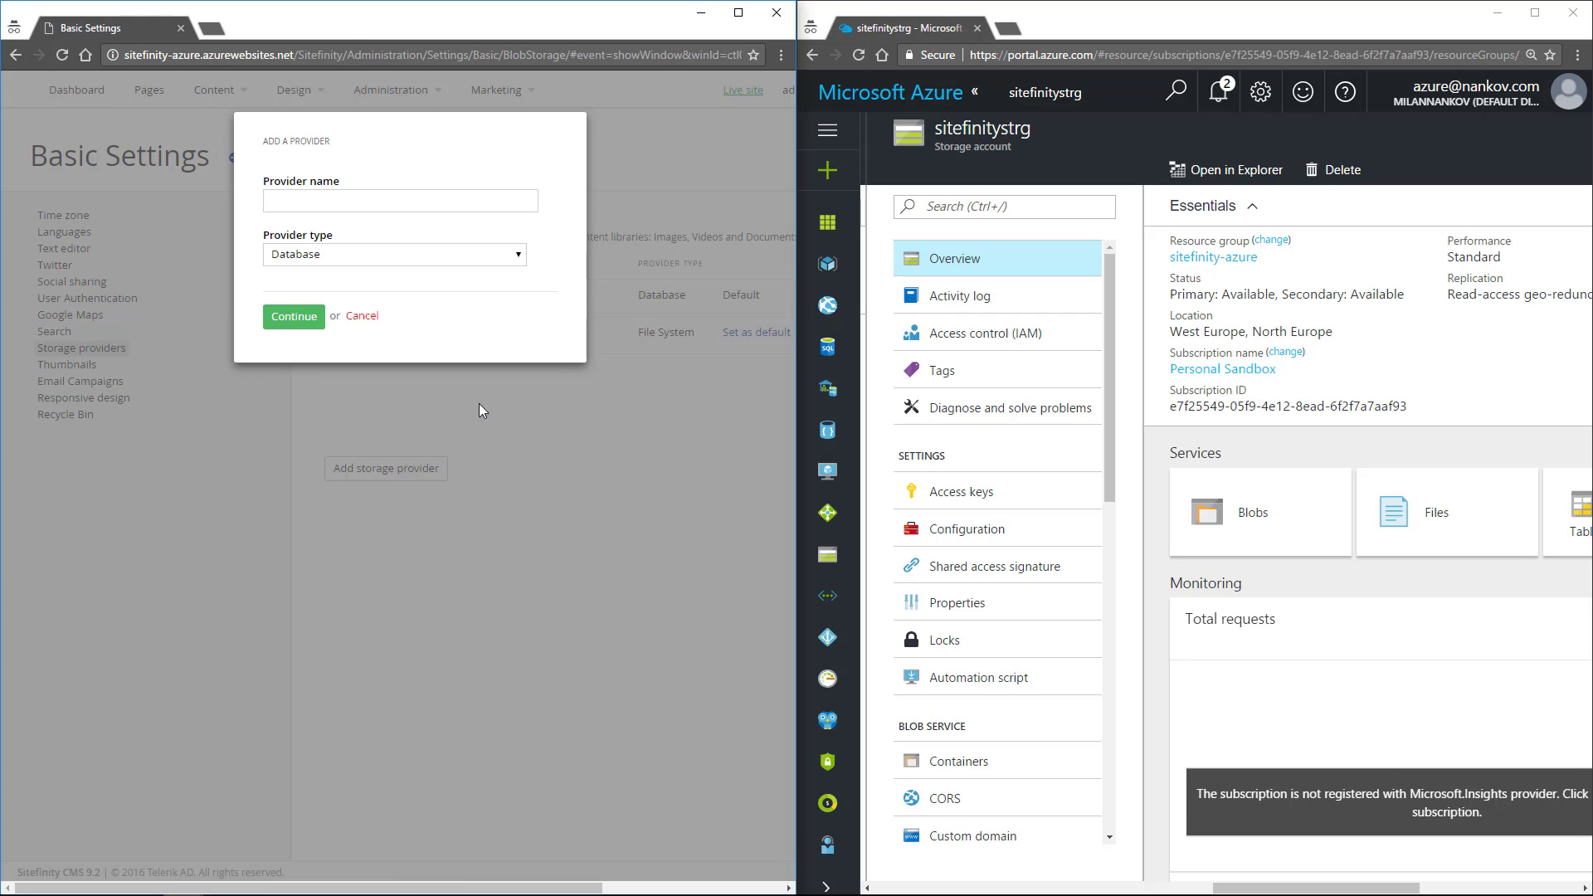
pyautogui.click(387, 209)
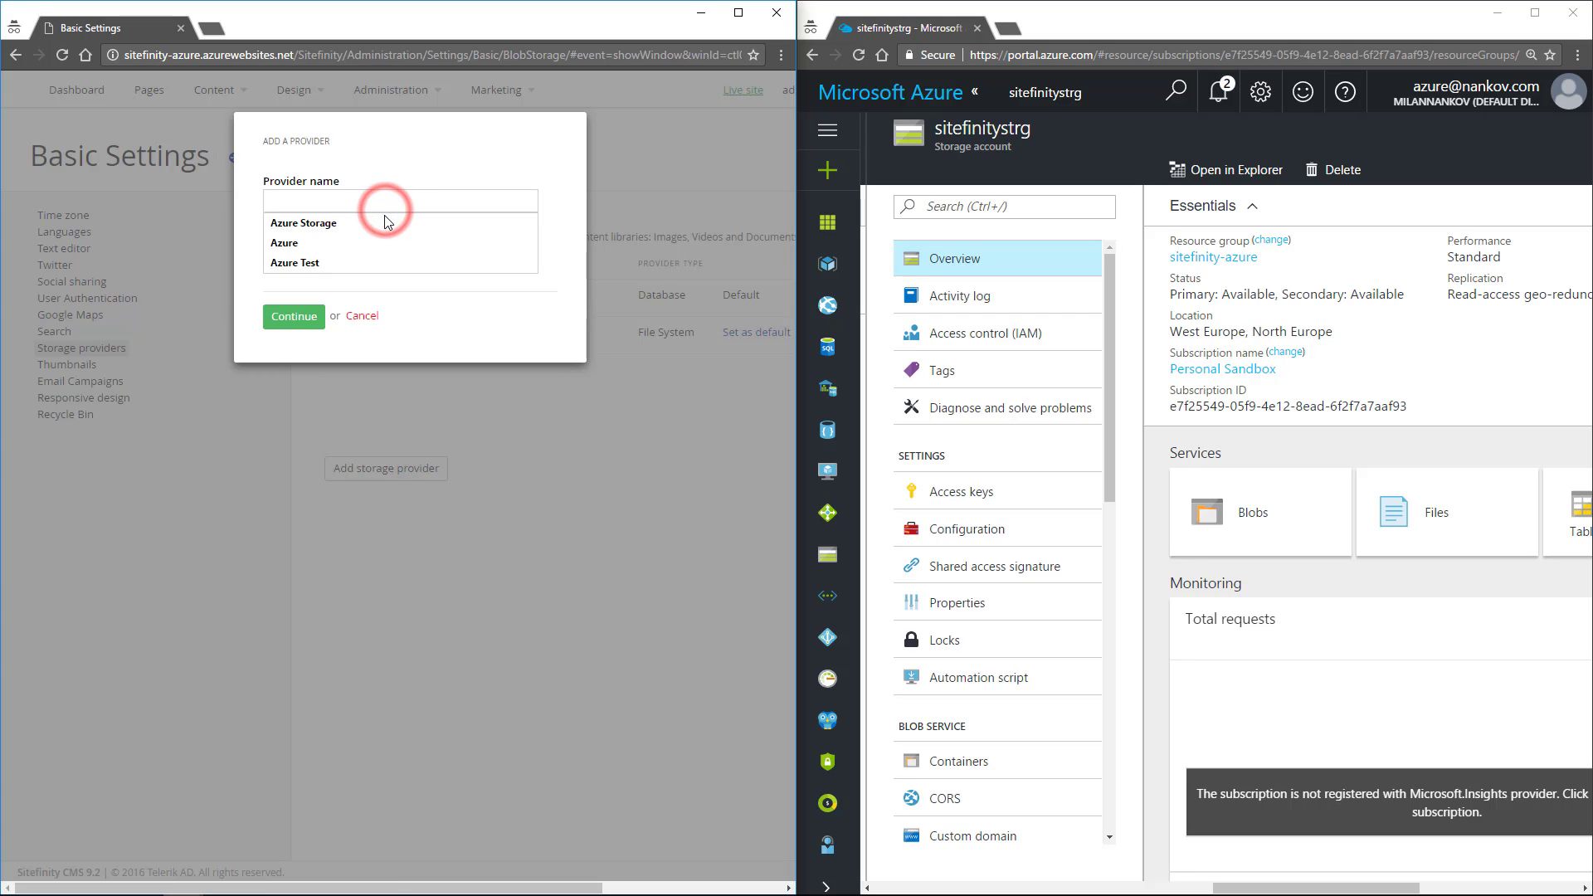
pyautogui.write('Azure')
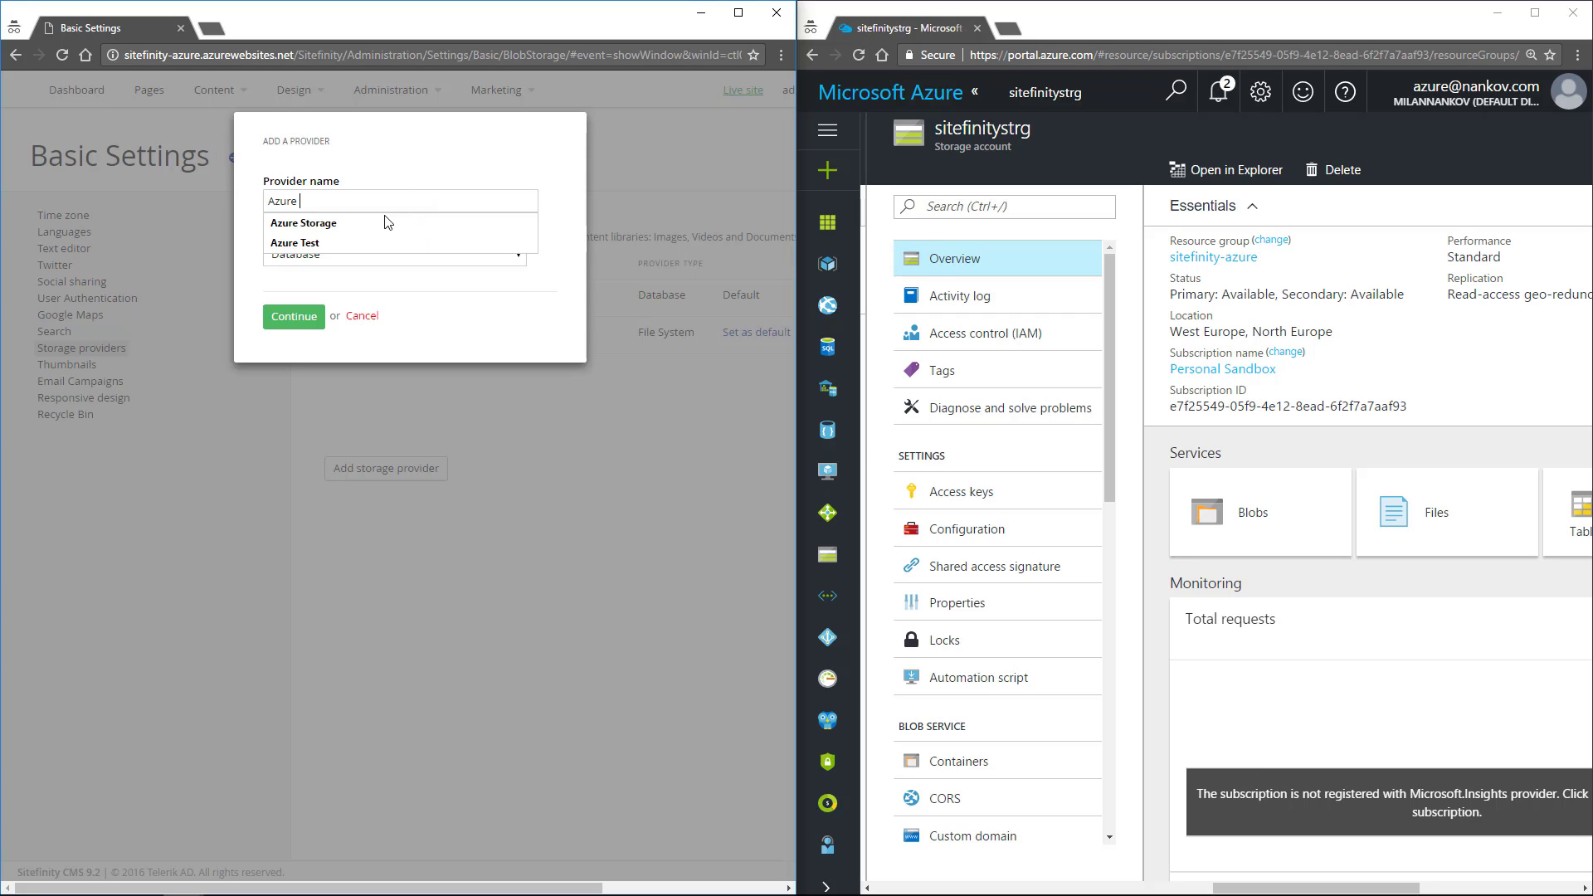
pyautogui.click(385, 222)
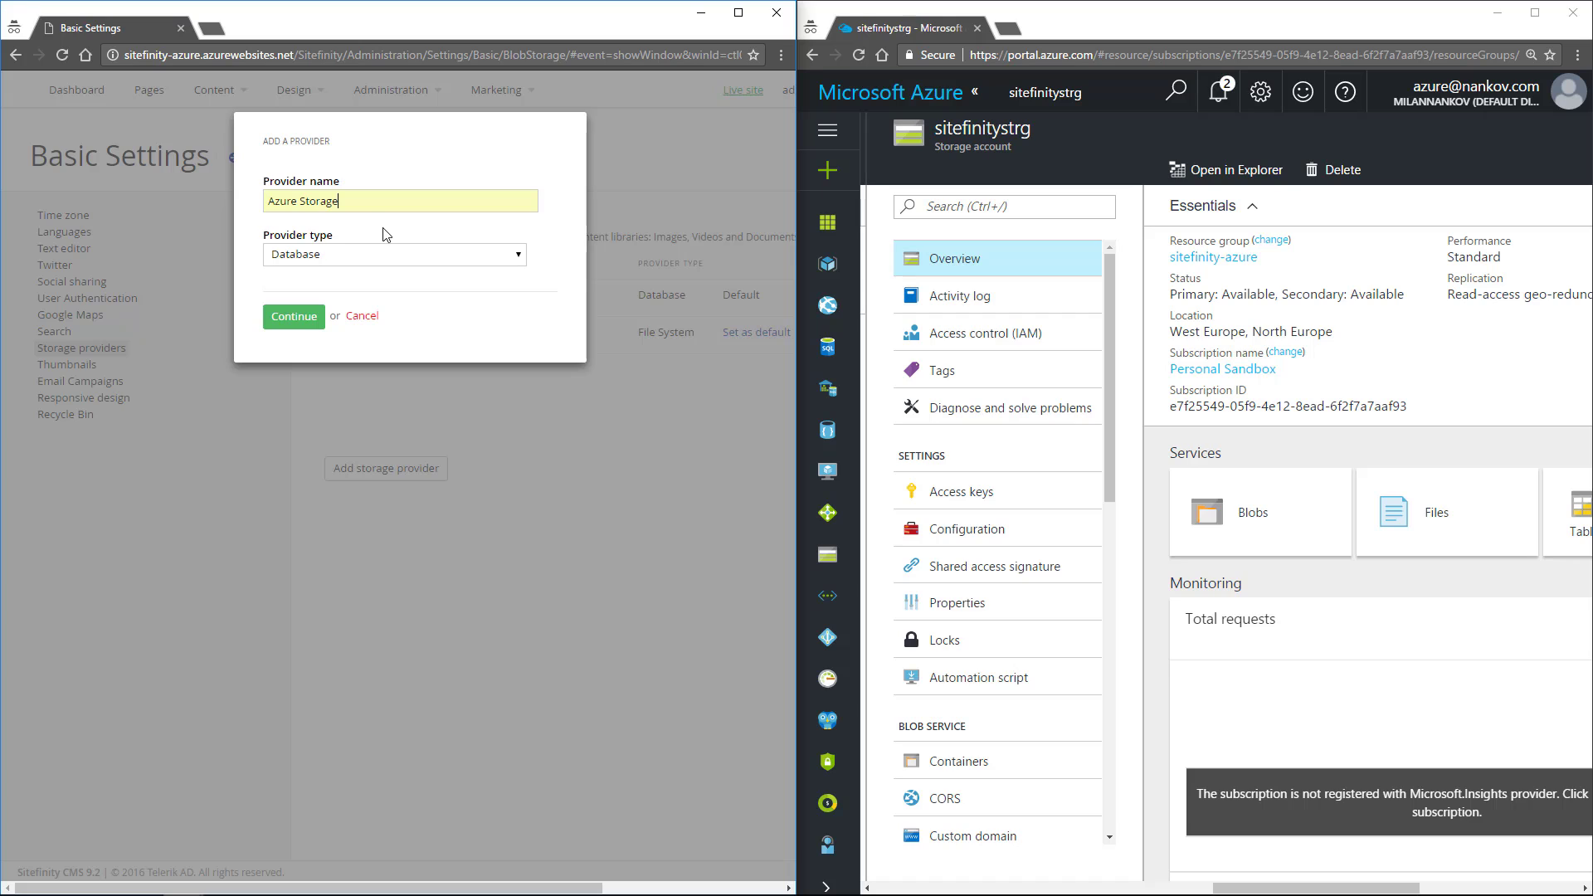
pyautogui.click(395, 259)
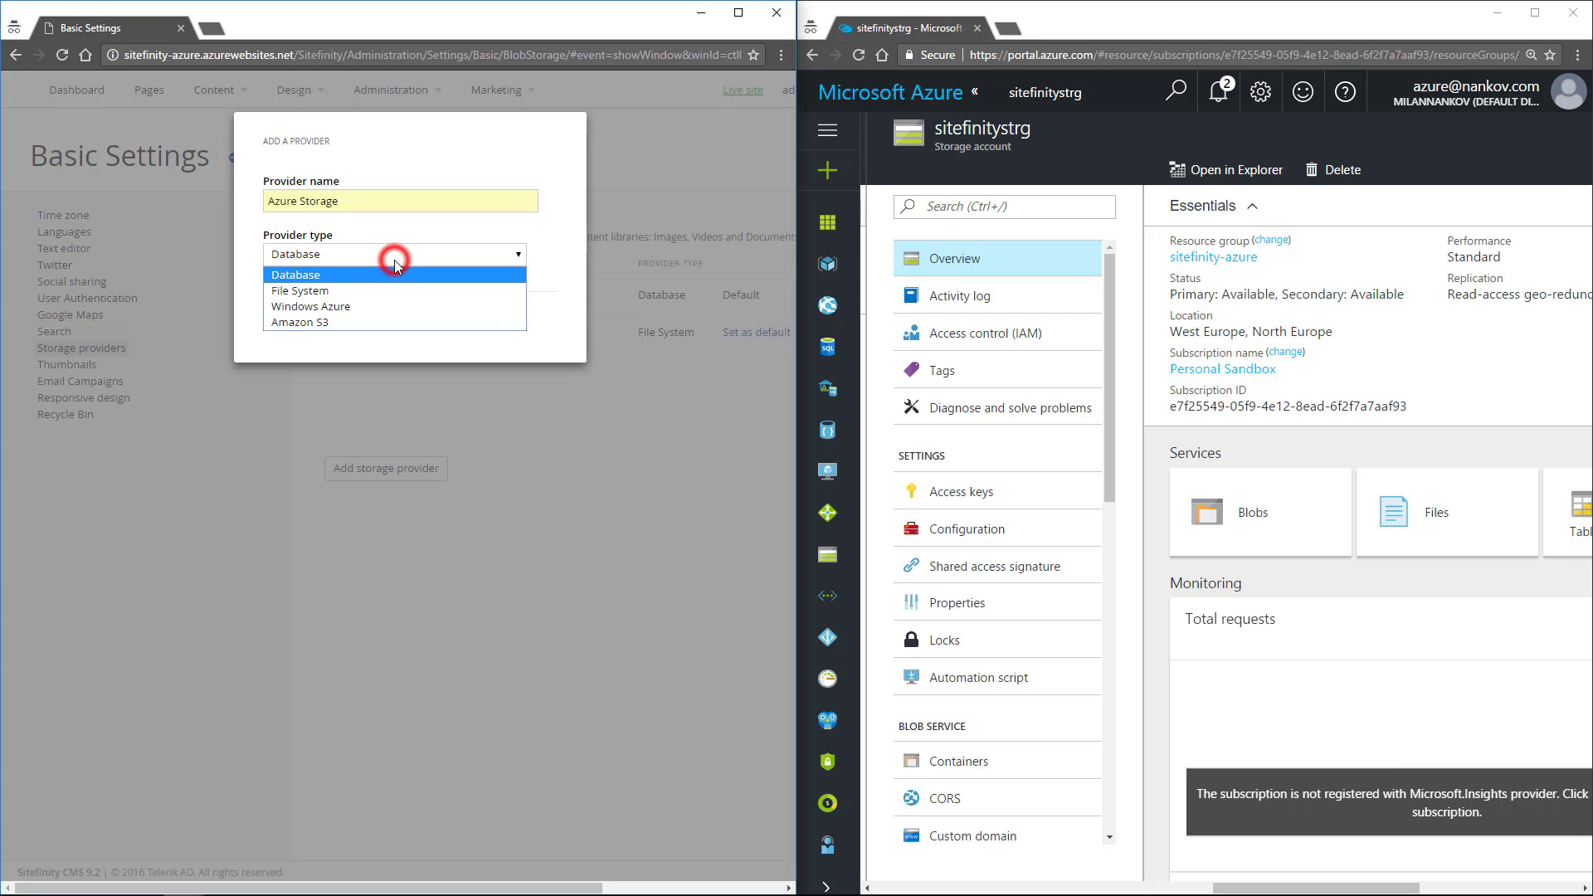
pyautogui.click(360, 306)
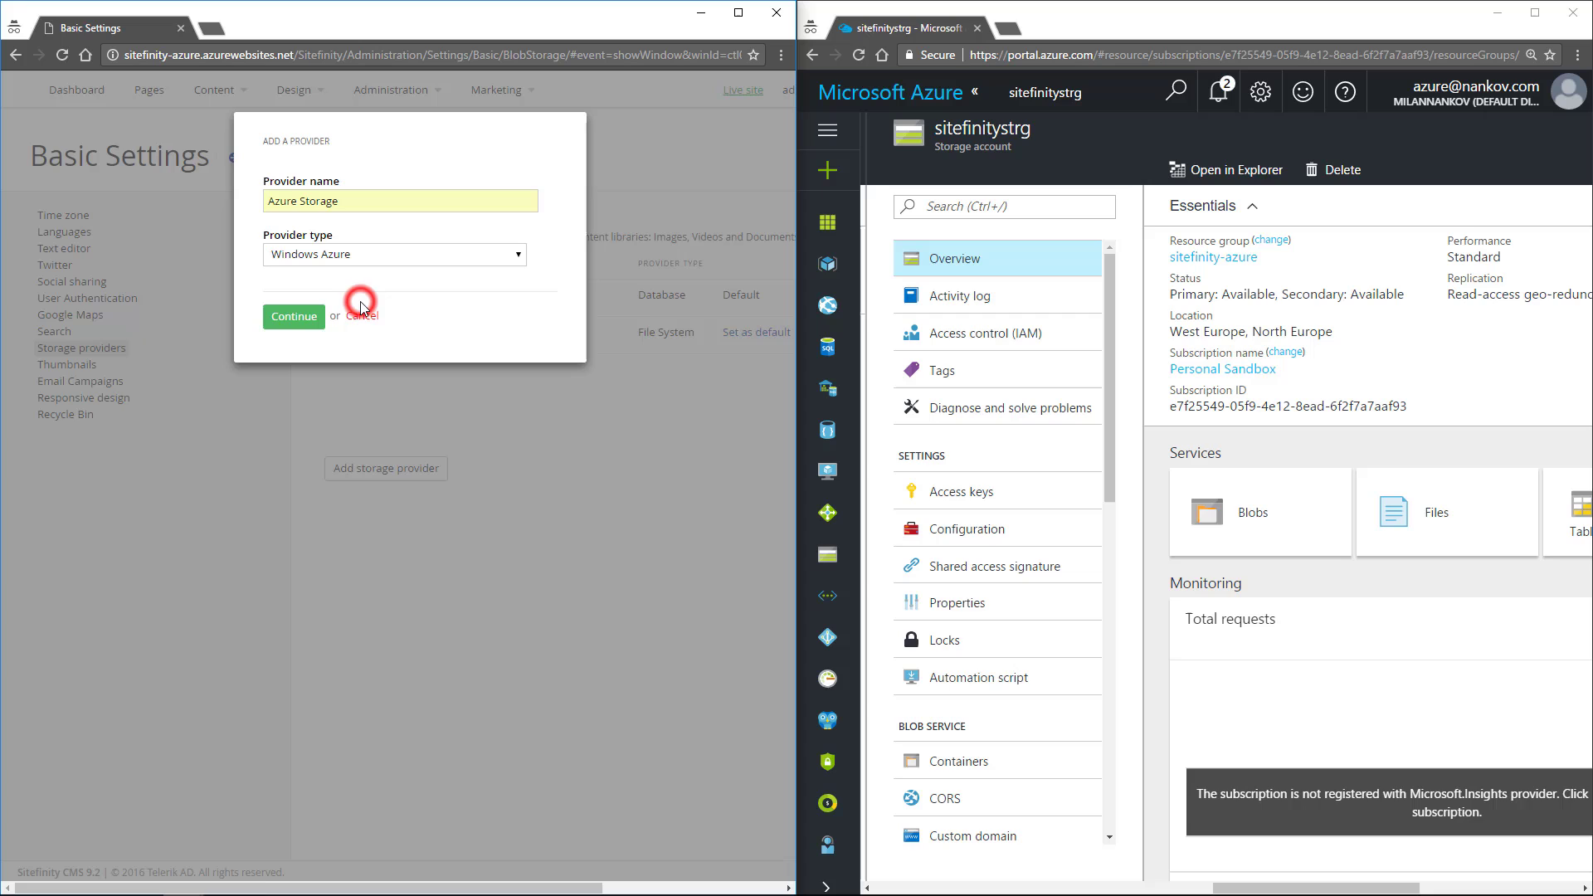
pyautogui.click(294, 317)
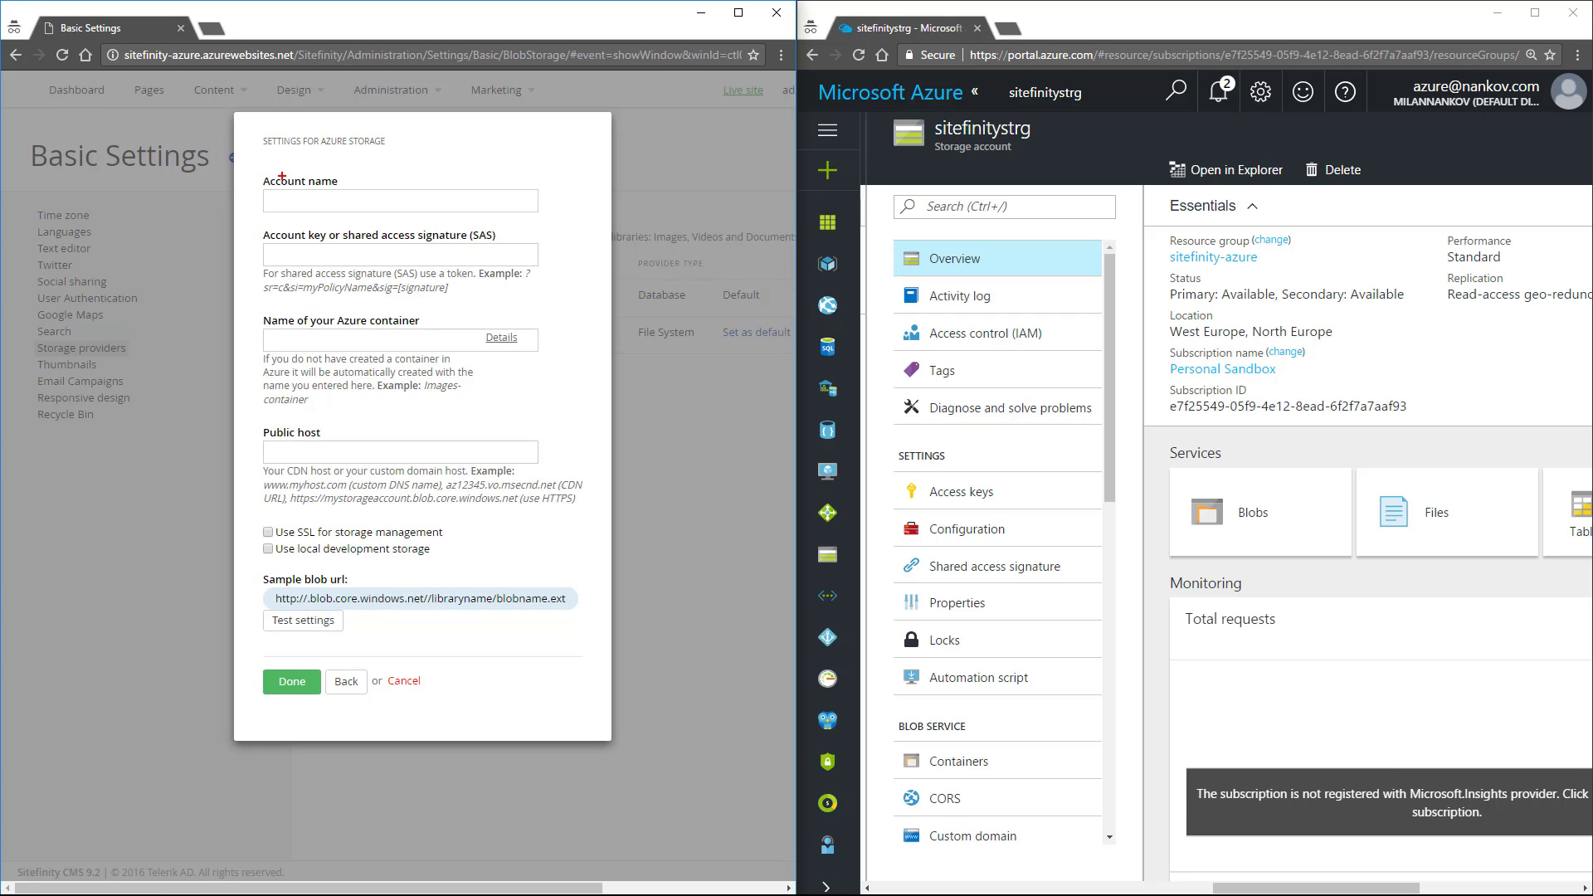
# - Copy the storage account name sitefinitystrg from the Azure portal into the provider's account name
pyautogui.moveTo(249, 170)
pyautogui.mouseDown()
pyautogui.moveTo(263, 348)
pyautogui.moveTo(550, 710)
pyautogui.moveTo(599, 710)
pyautogui.mouseUp()
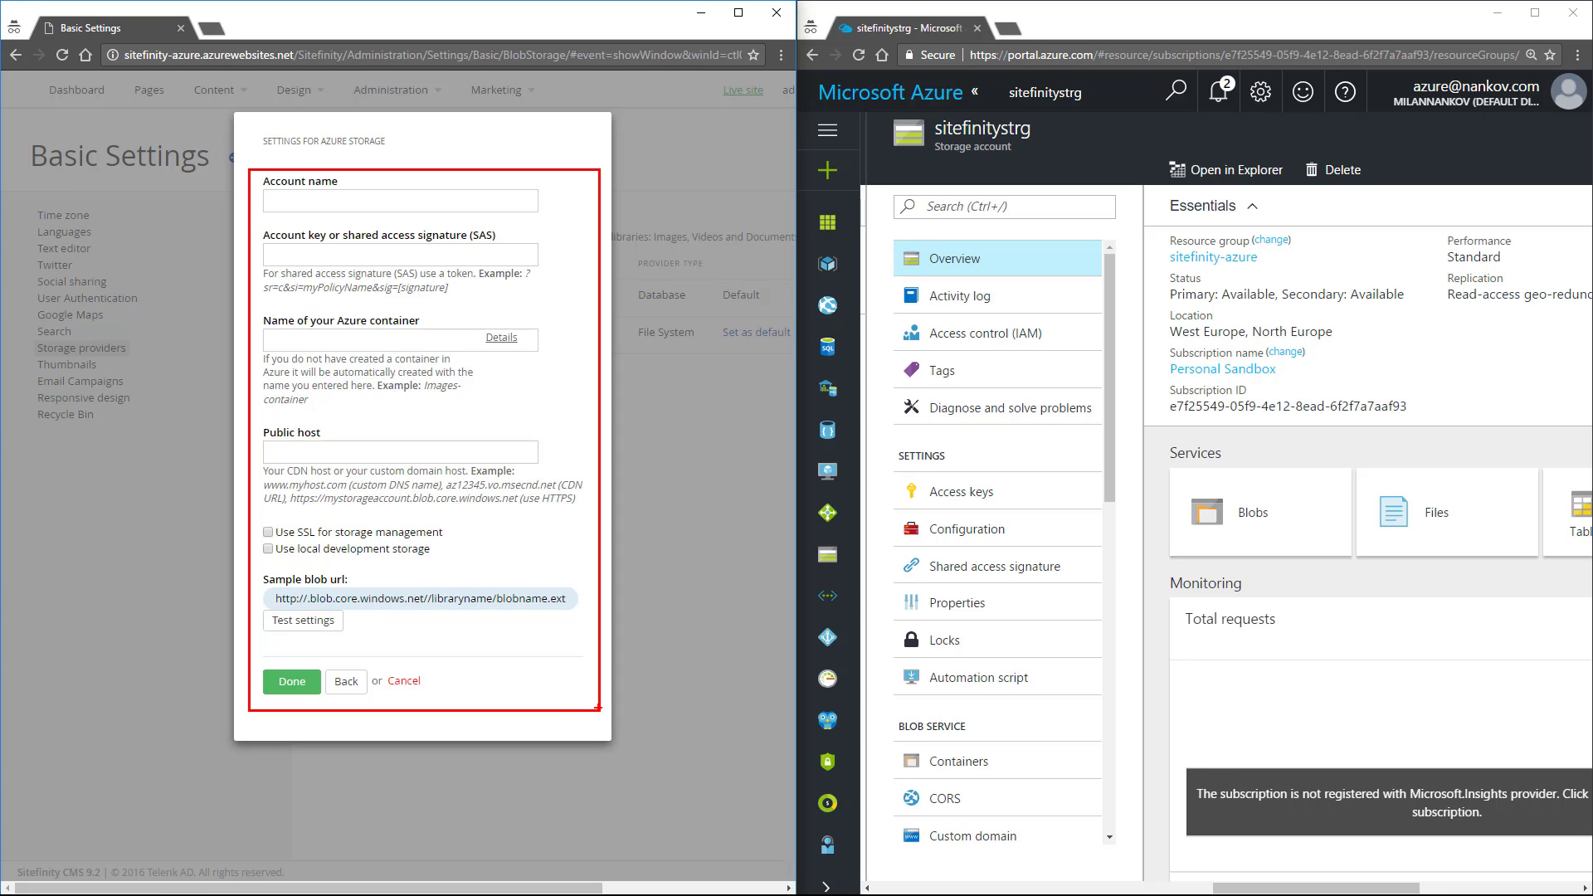
pyautogui.press('Escape')
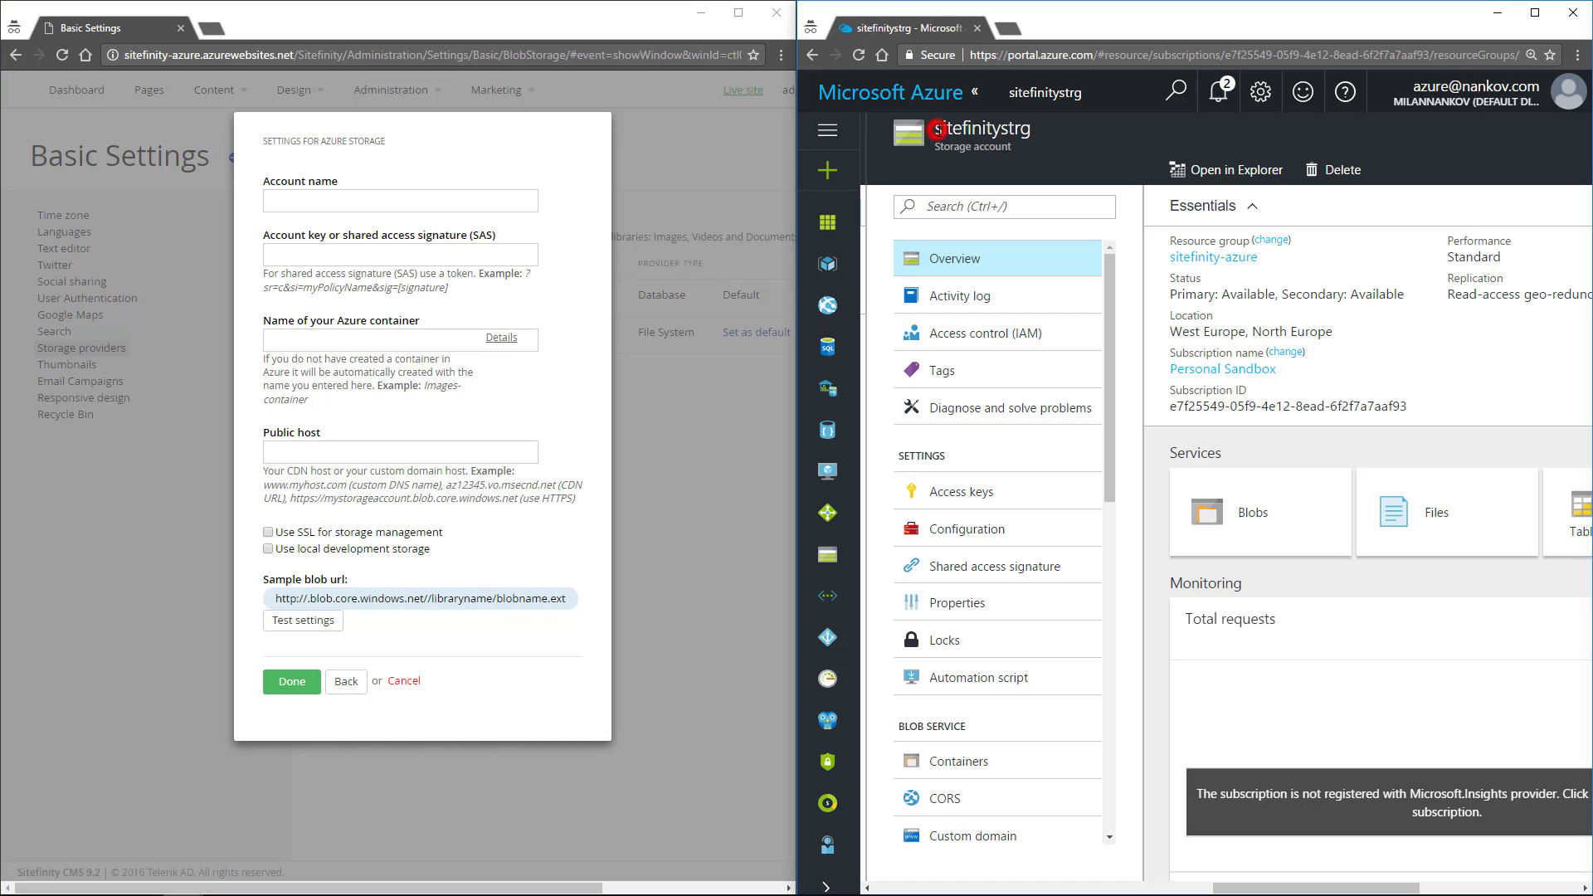
pyautogui.moveTo(936, 129); pyautogui.dragTo(1031, 129)
pyautogui.hotkey('ctrl', 'c')
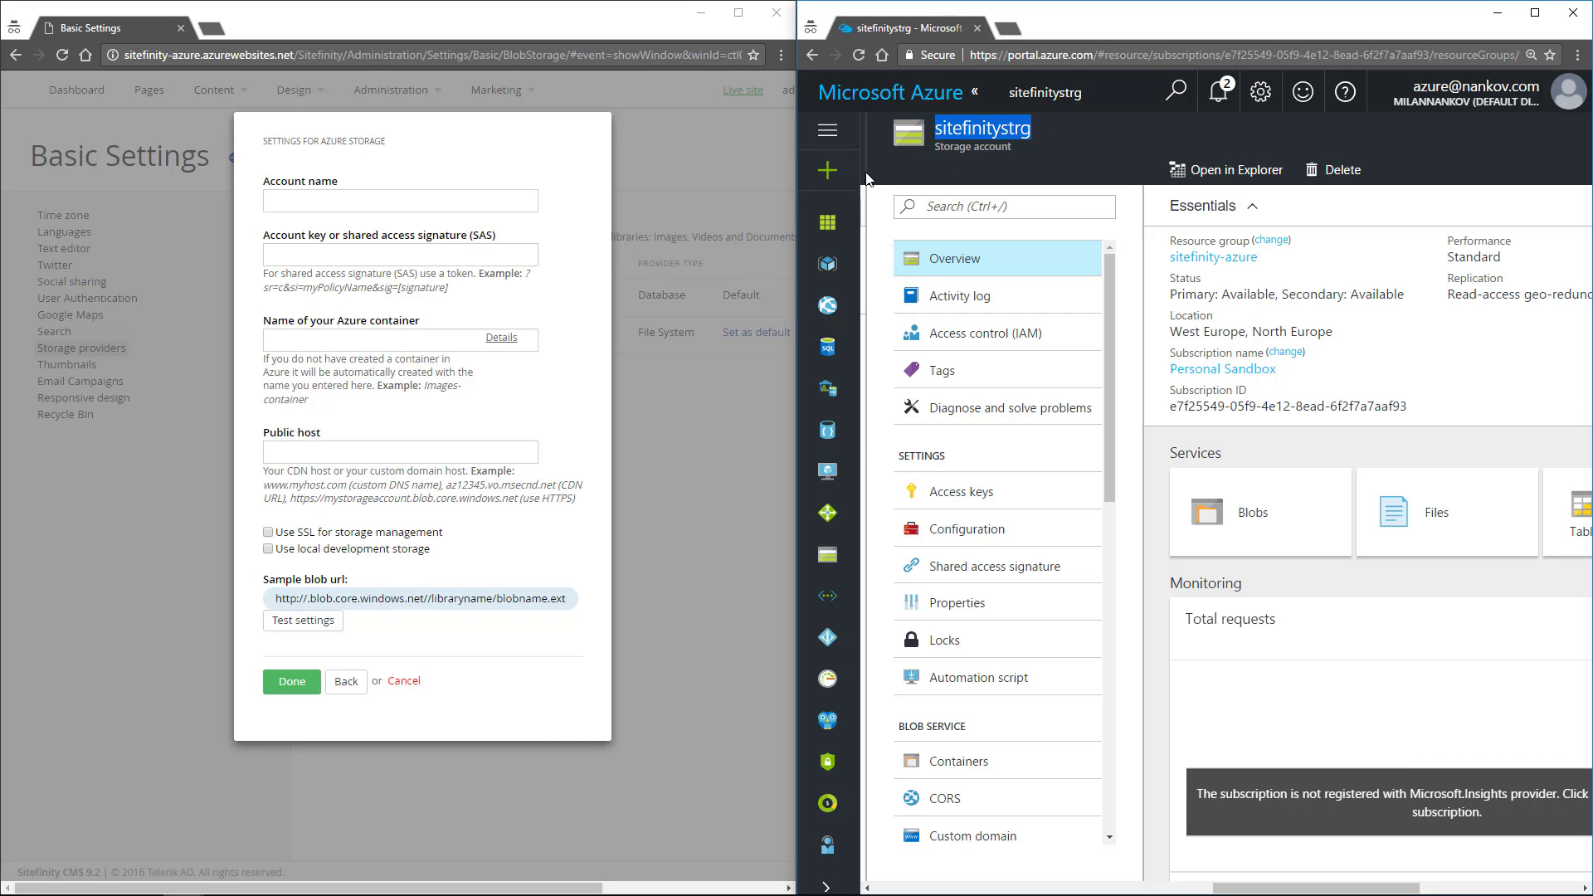
pyautogui.click(505, 199)
pyautogui.hotkey('ctrl', 'v')
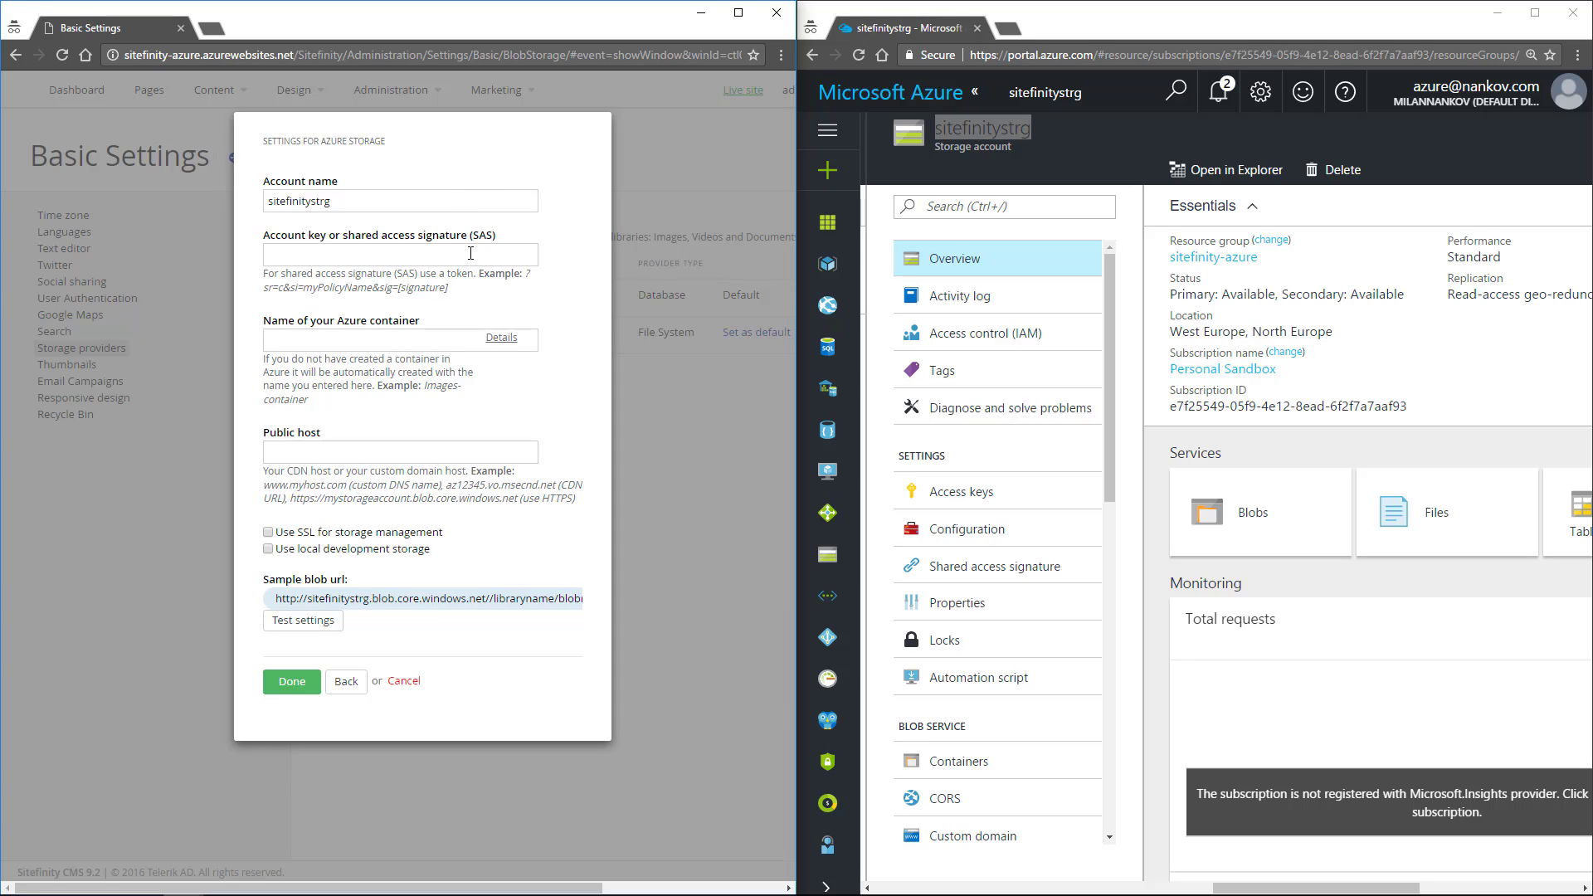
# - Copy key1 from the storage account's access keys and paste it as the provider's account key
pyautogui.click(470, 253)
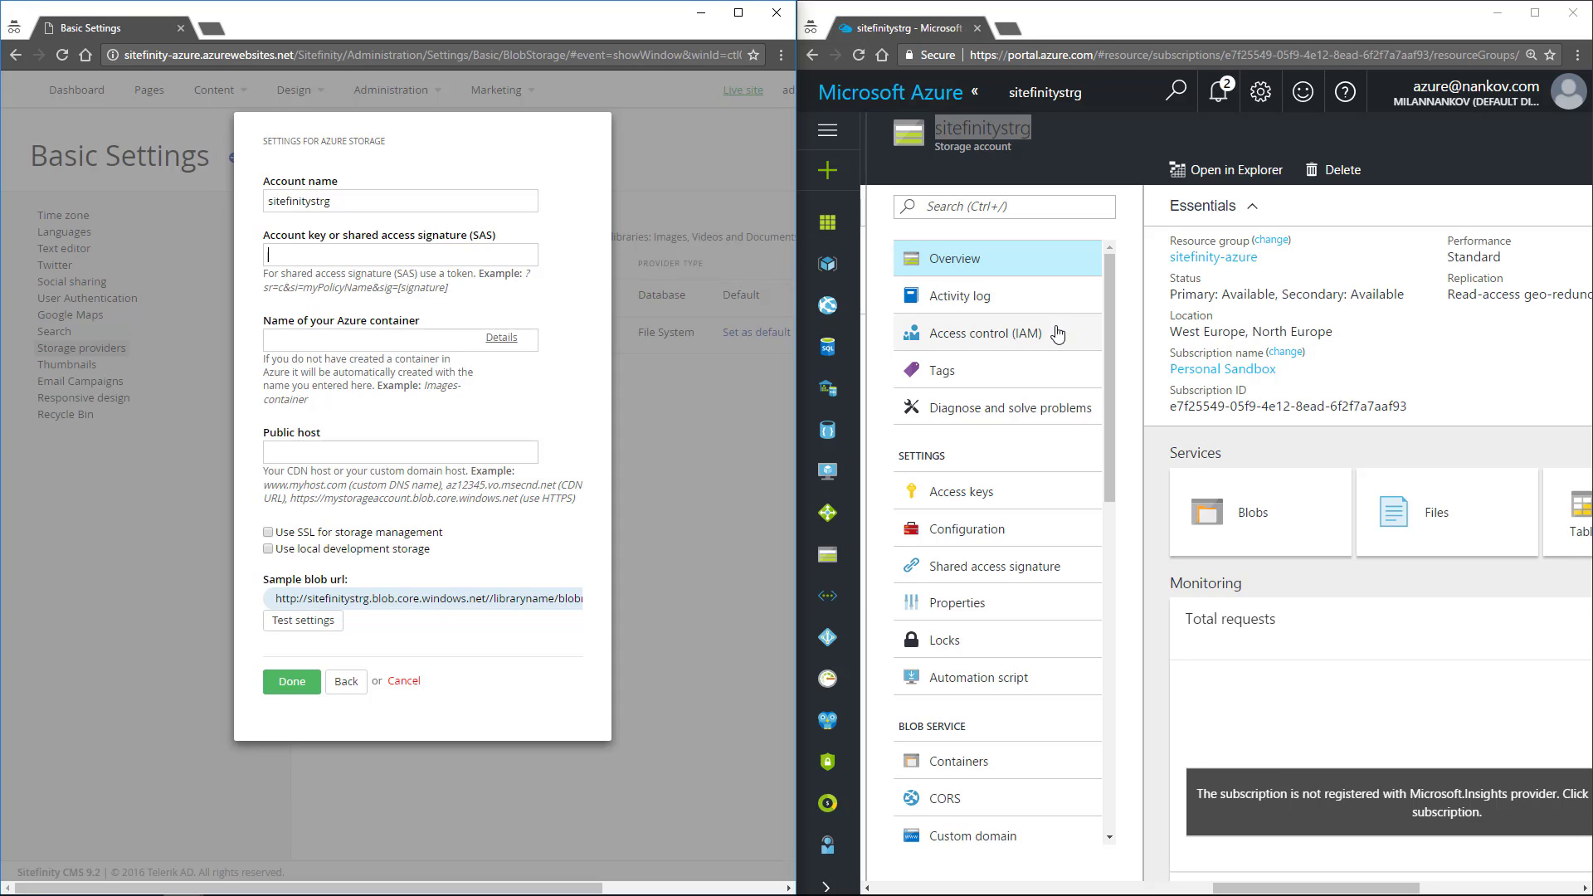
pyautogui.click(1026, 491)
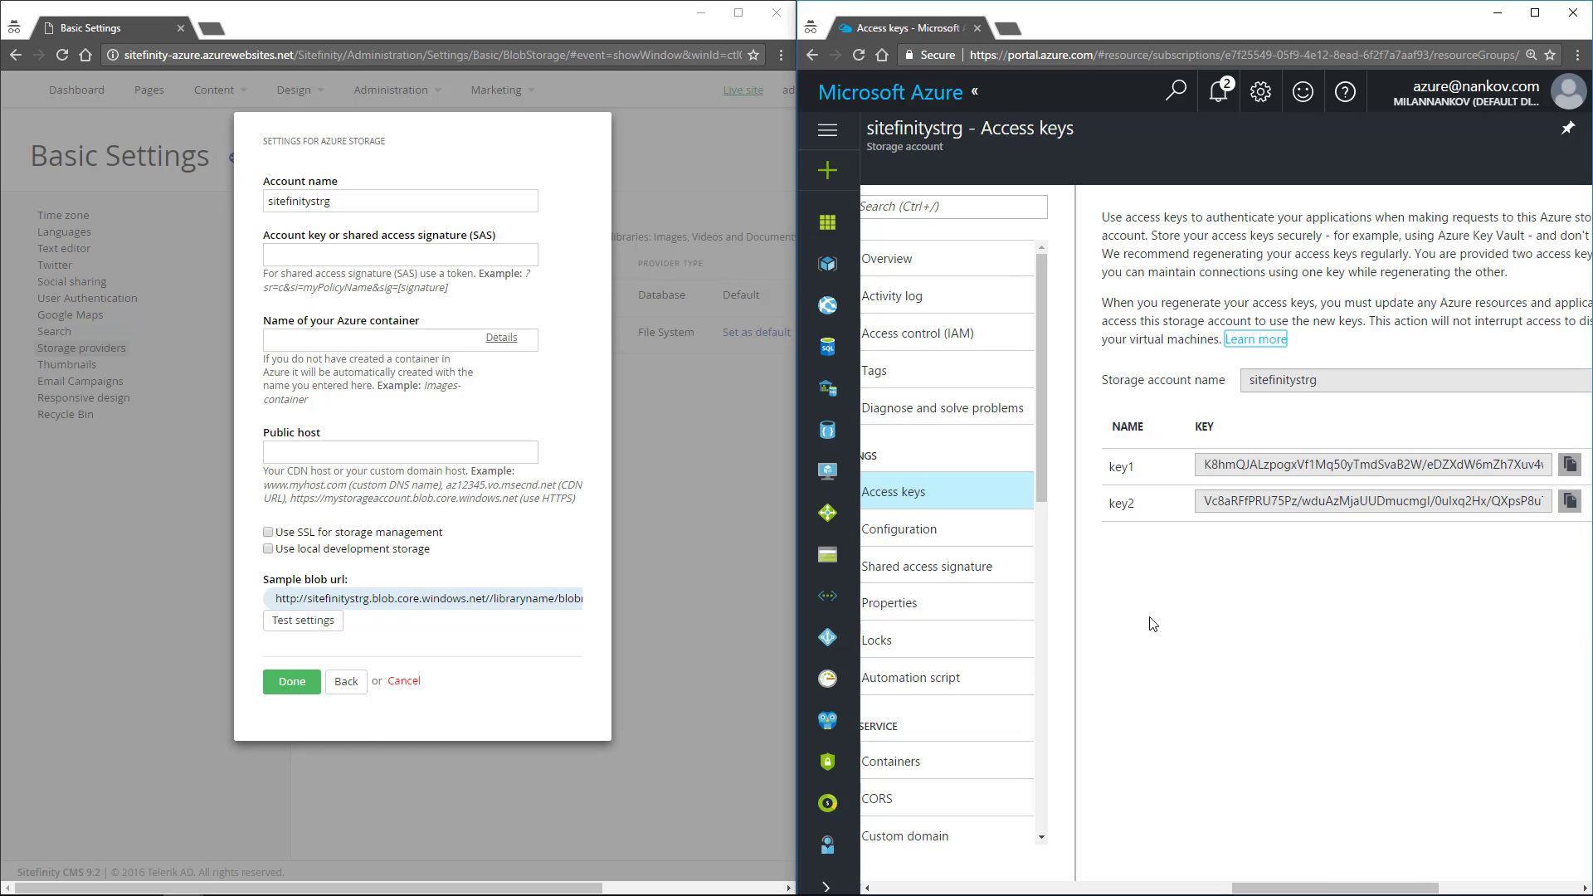
pyautogui.click(1567, 466)
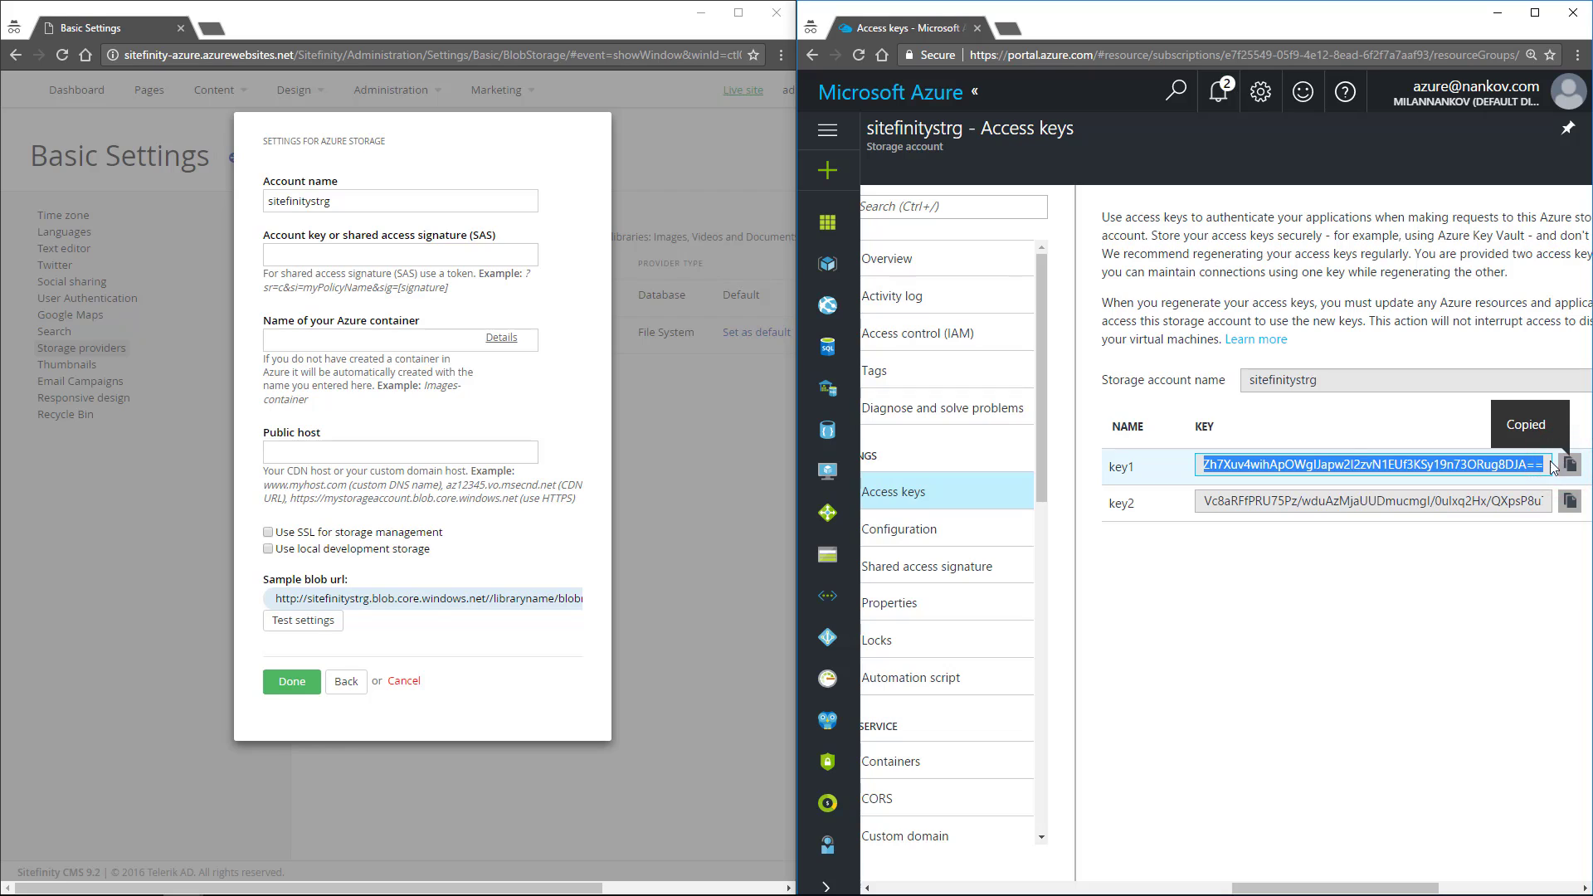
pyautogui.click(513, 253)
pyautogui.hotkey('ctrl', 'v')
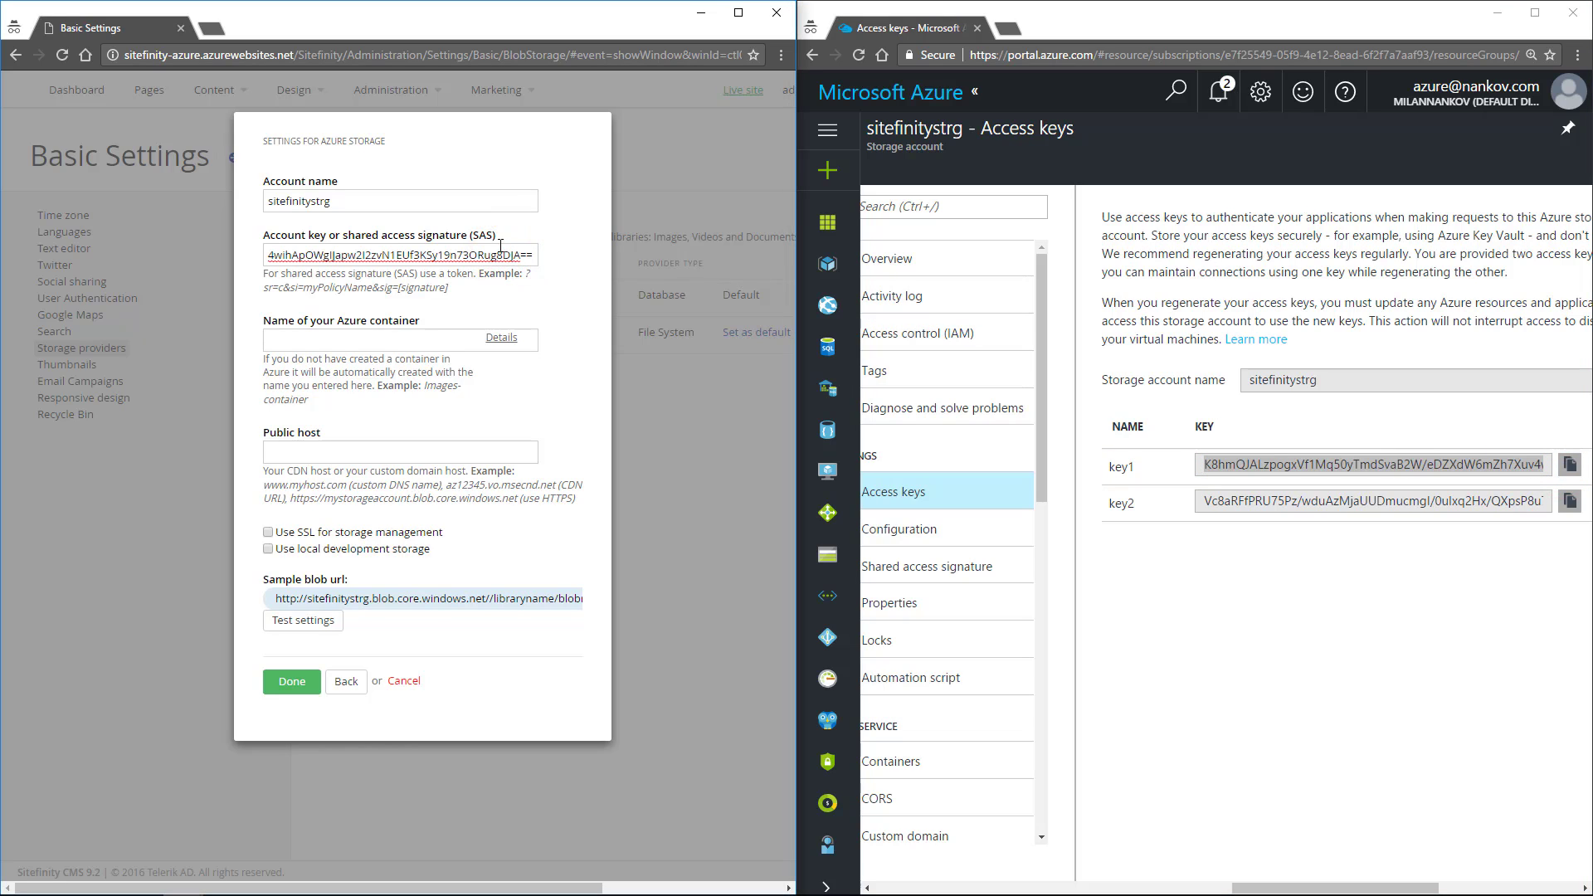
# - Name the Azure container resources, enable SSL for storage management, then test and save the provider settings
pyautogui.click(419, 341)
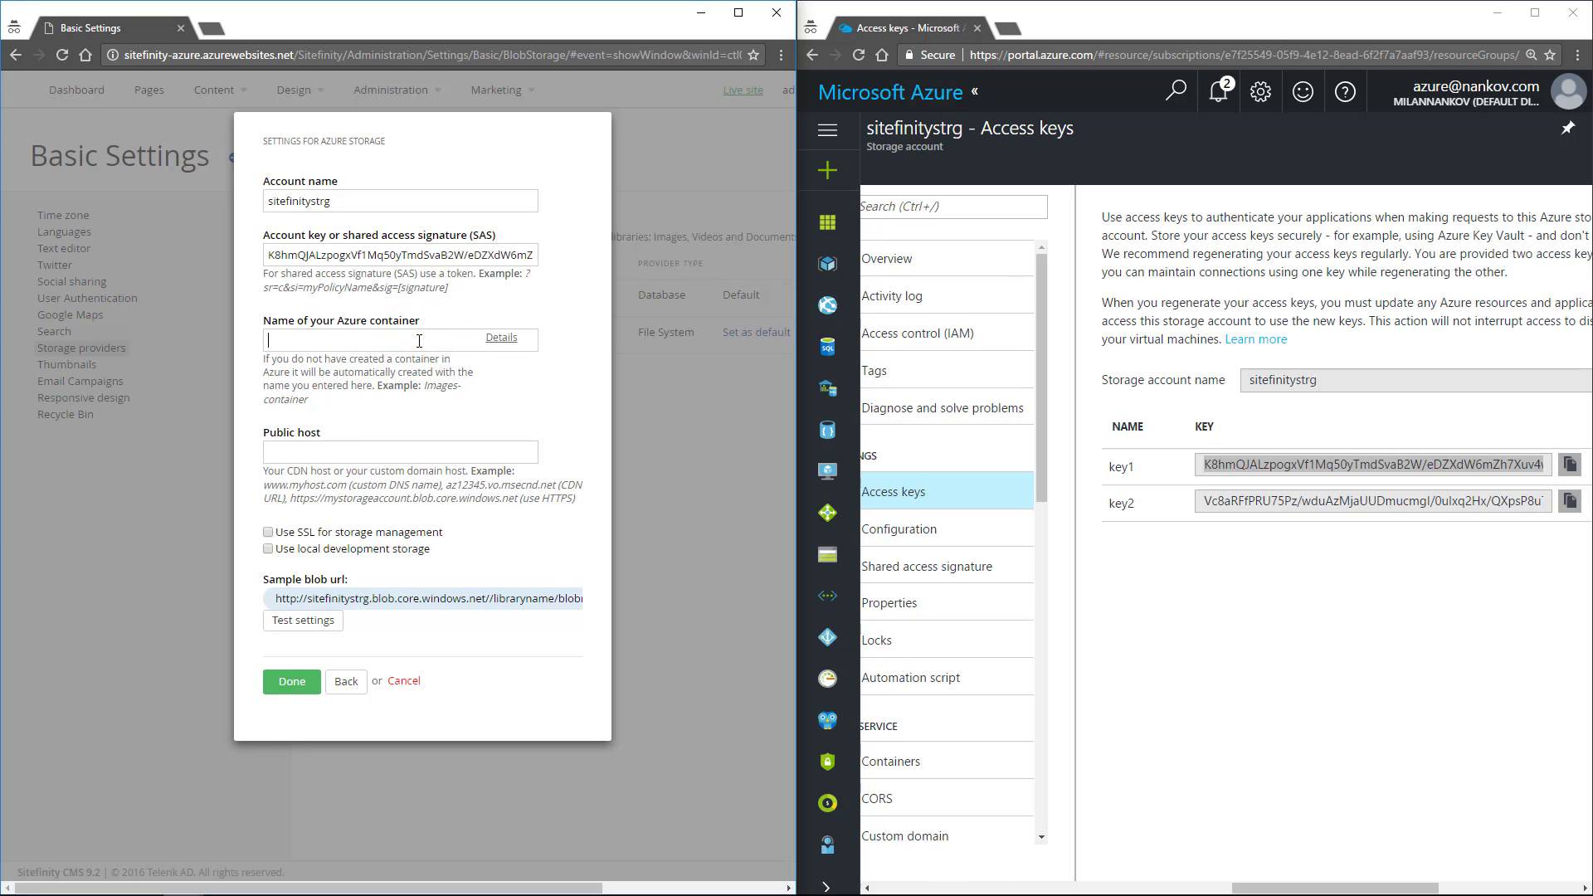
pyautogui.write('resources')
pyautogui.click(269, 534)
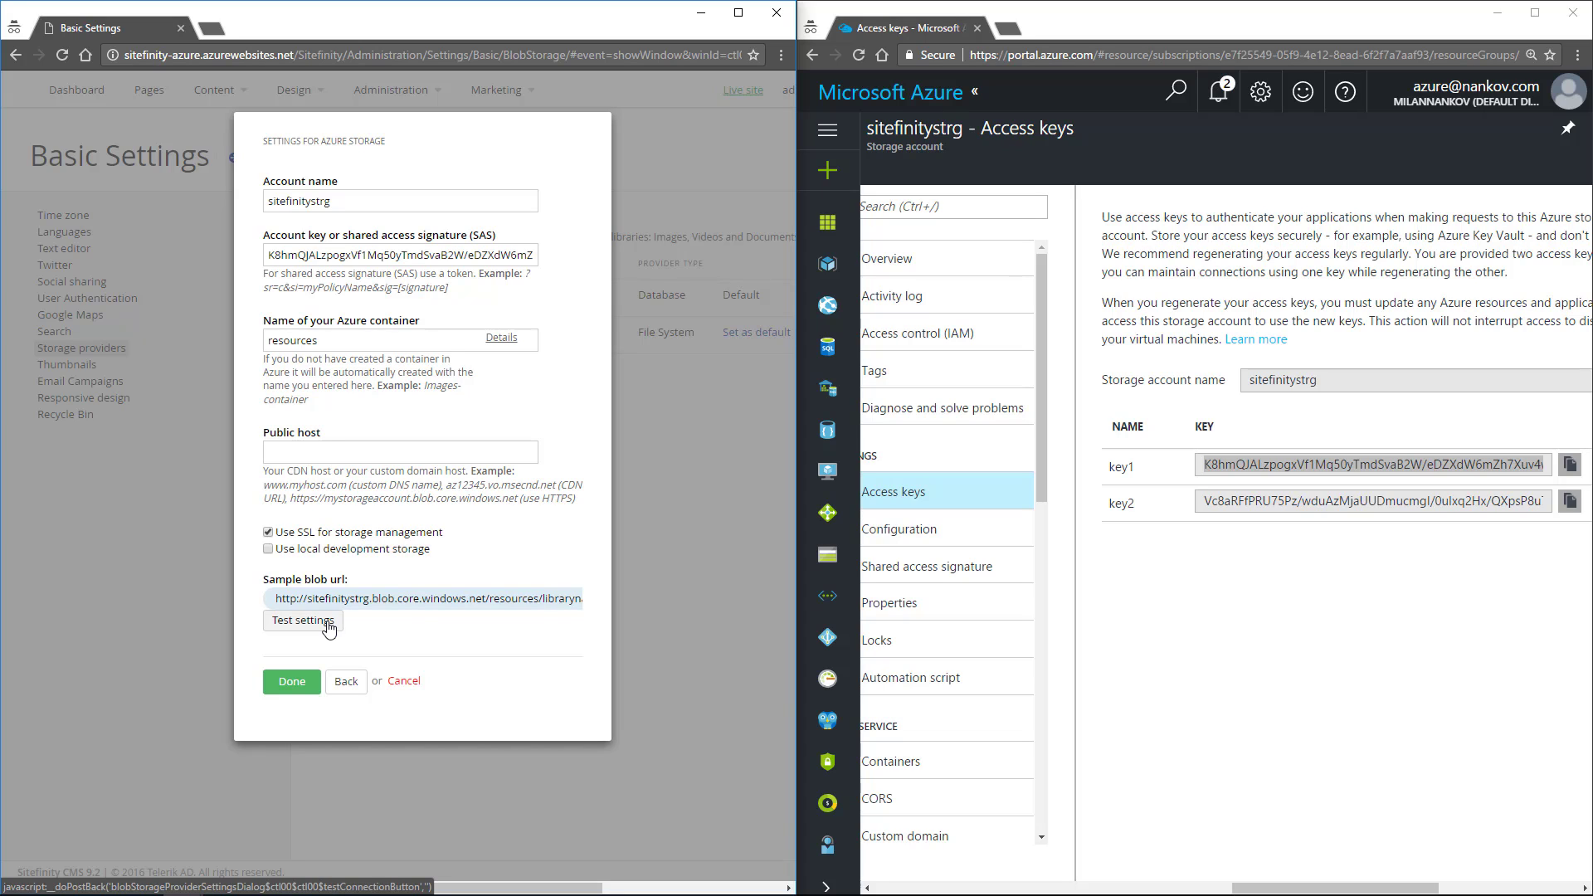
pyautogui.click(304, 621)
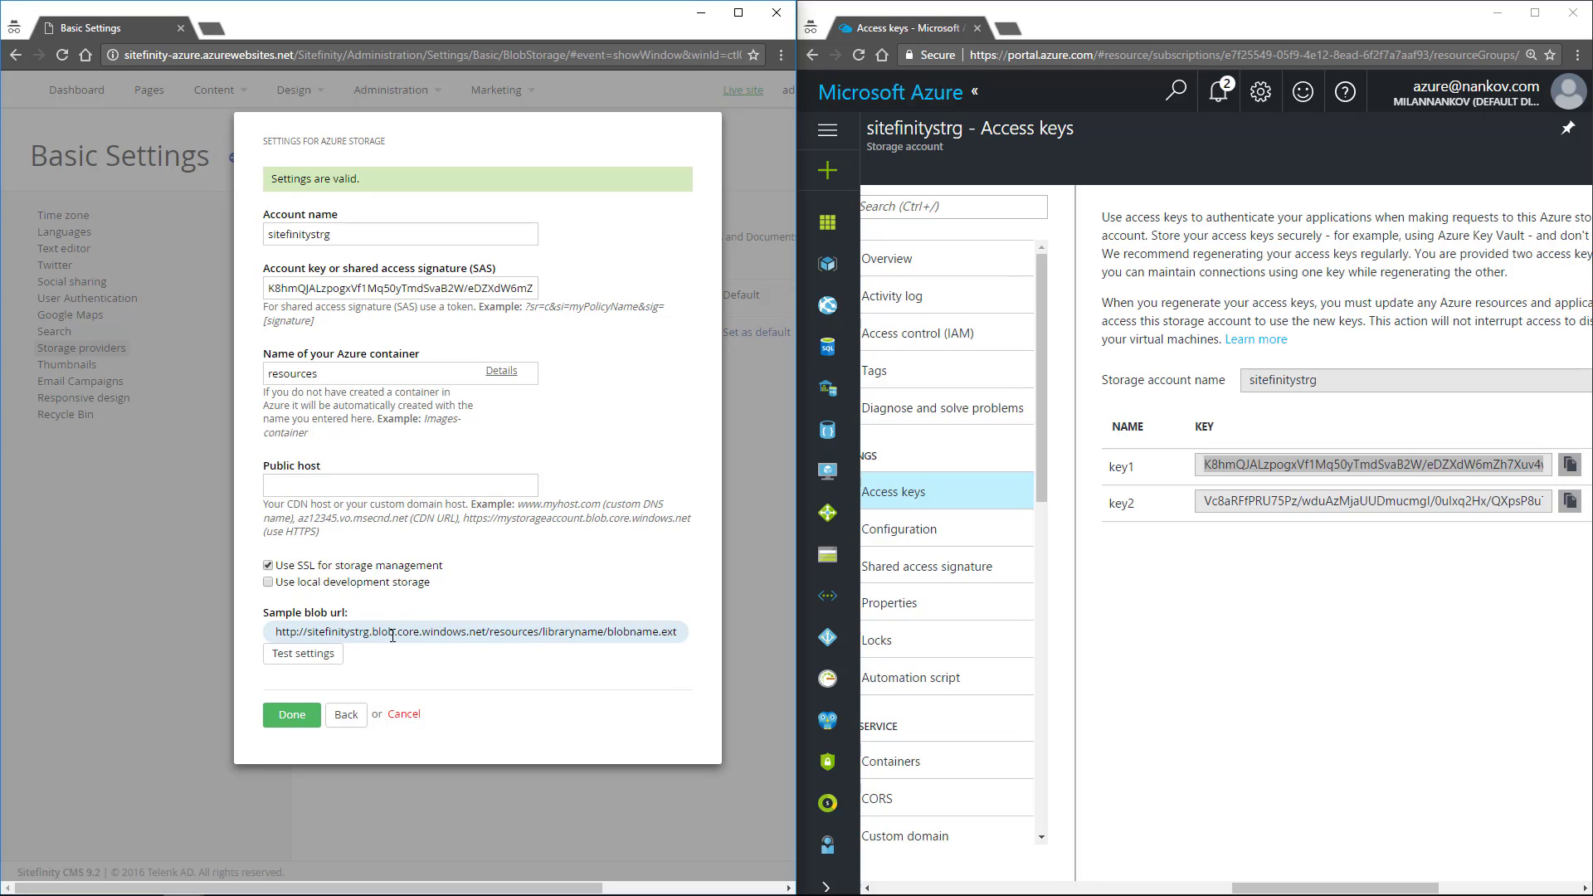
pyautogui.click(283, 717)
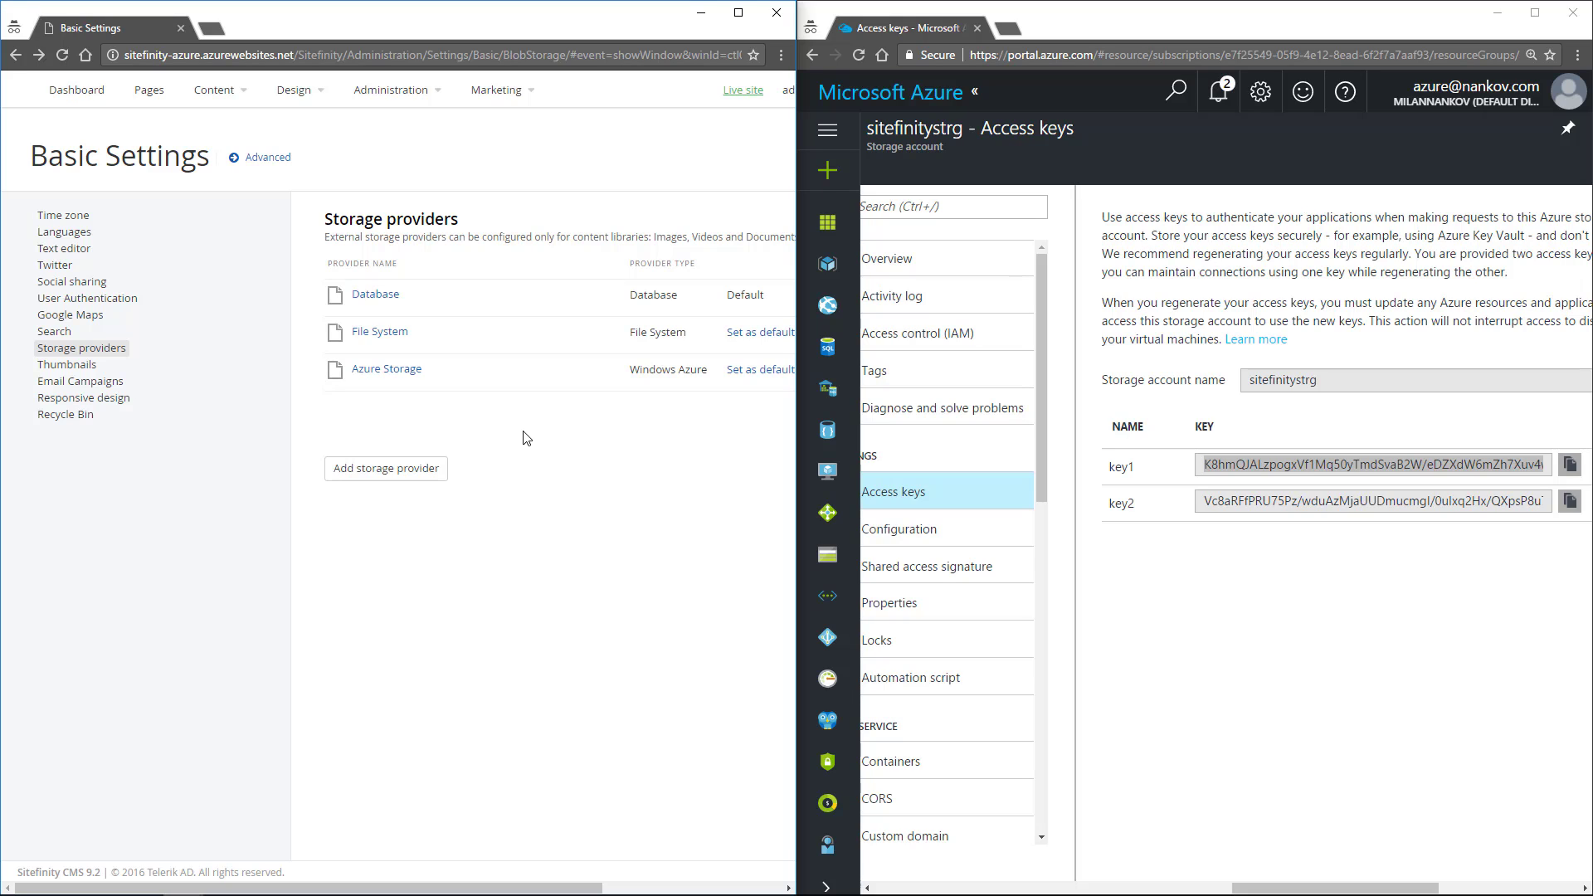
# - Move the Default Library of images to the Azure Storage provider
pyautogui.click(245, 95)
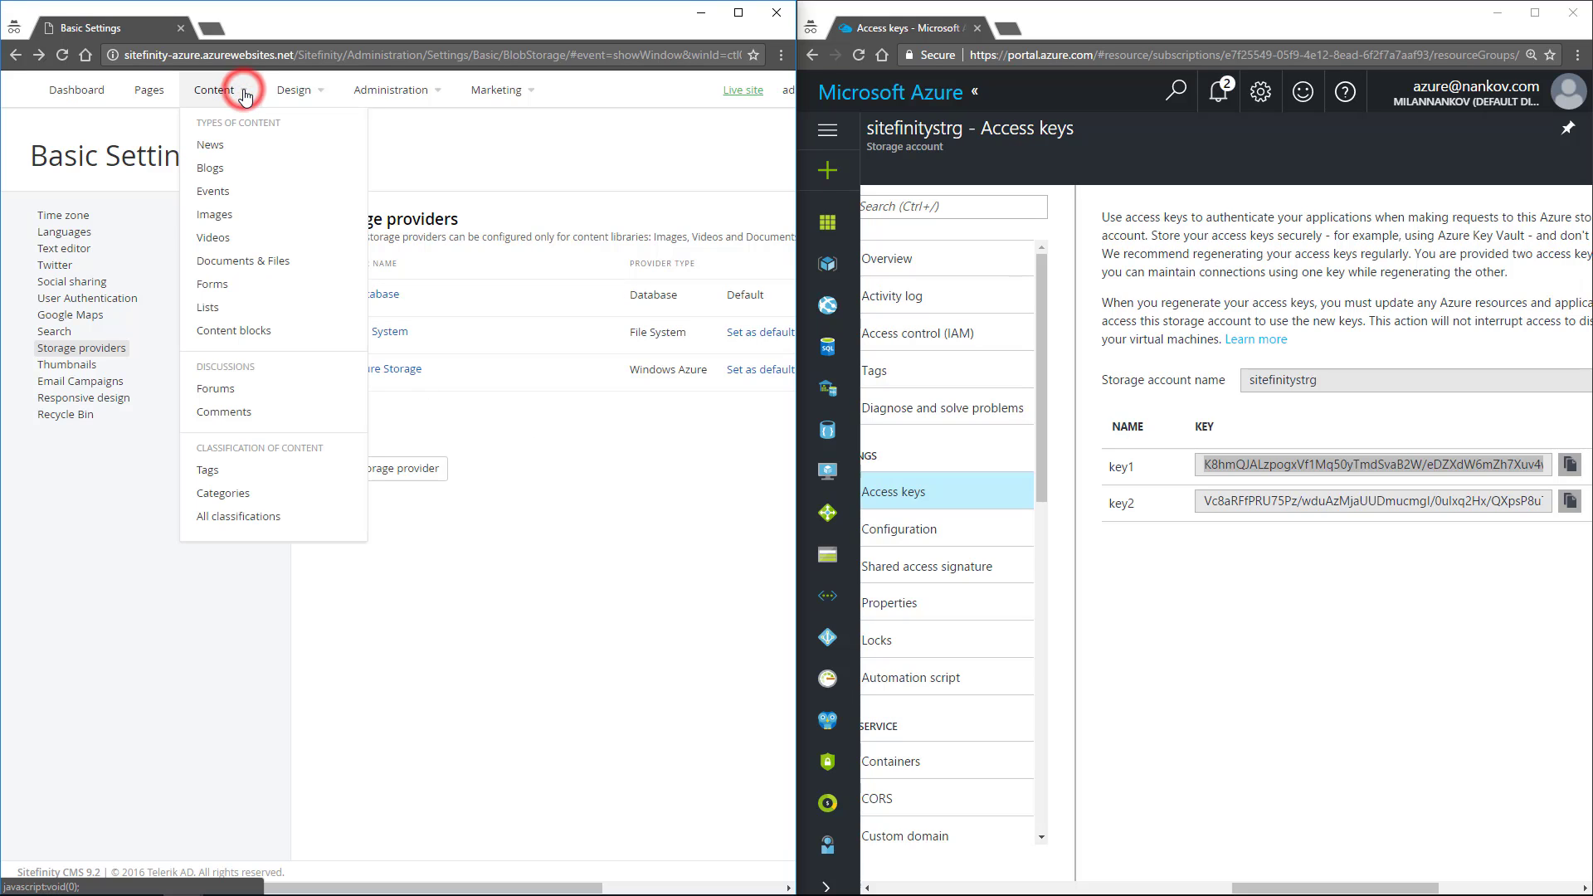
pyautogui.click(213, 220)
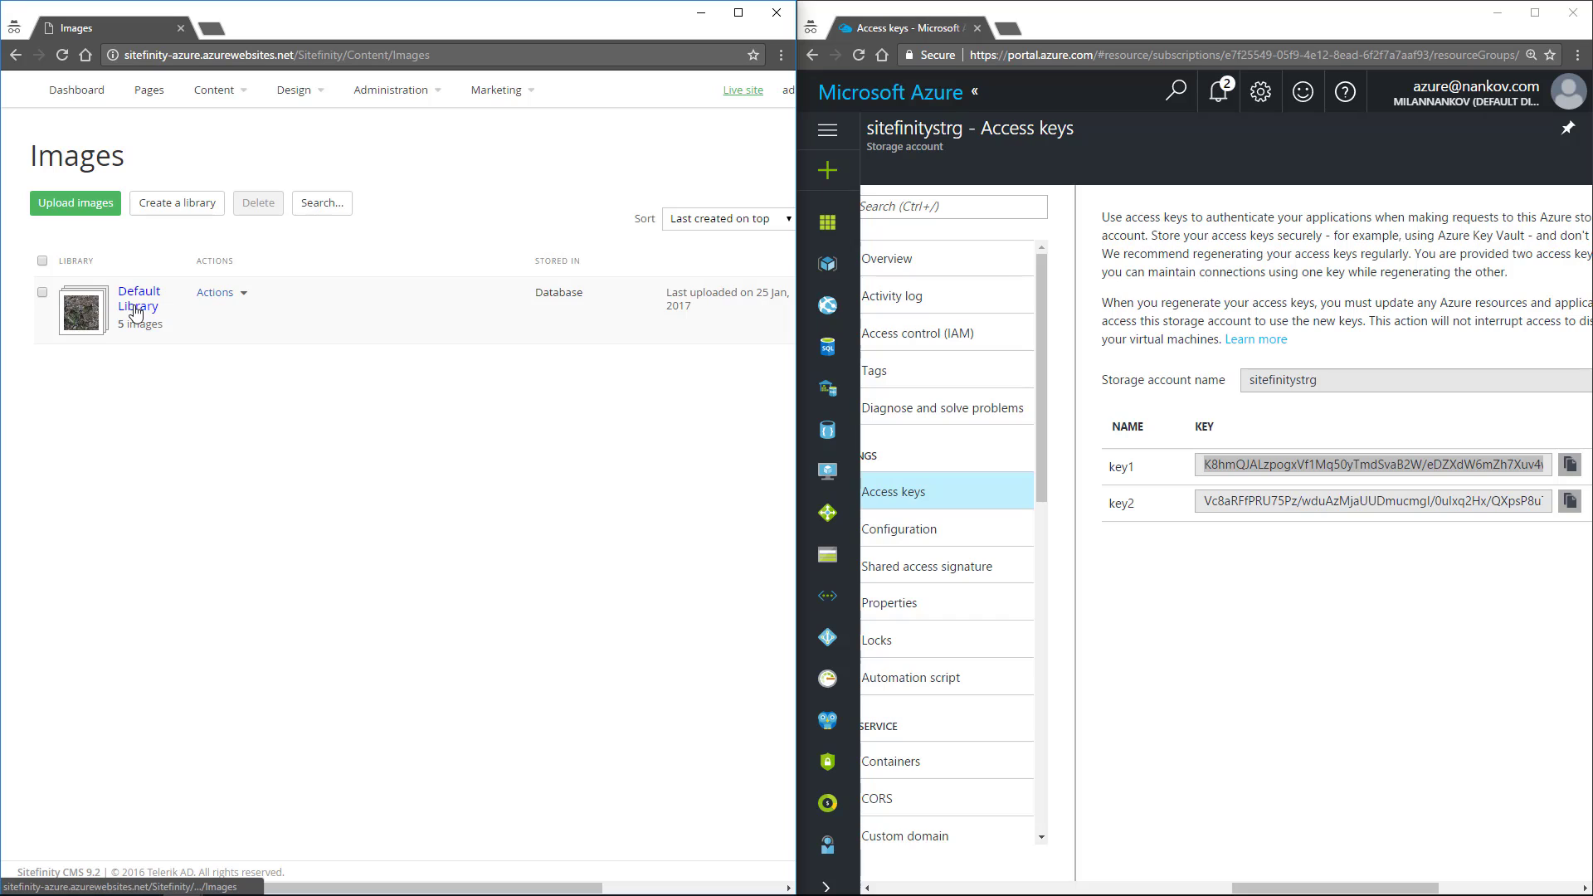
pyautogui.click(245, 294)
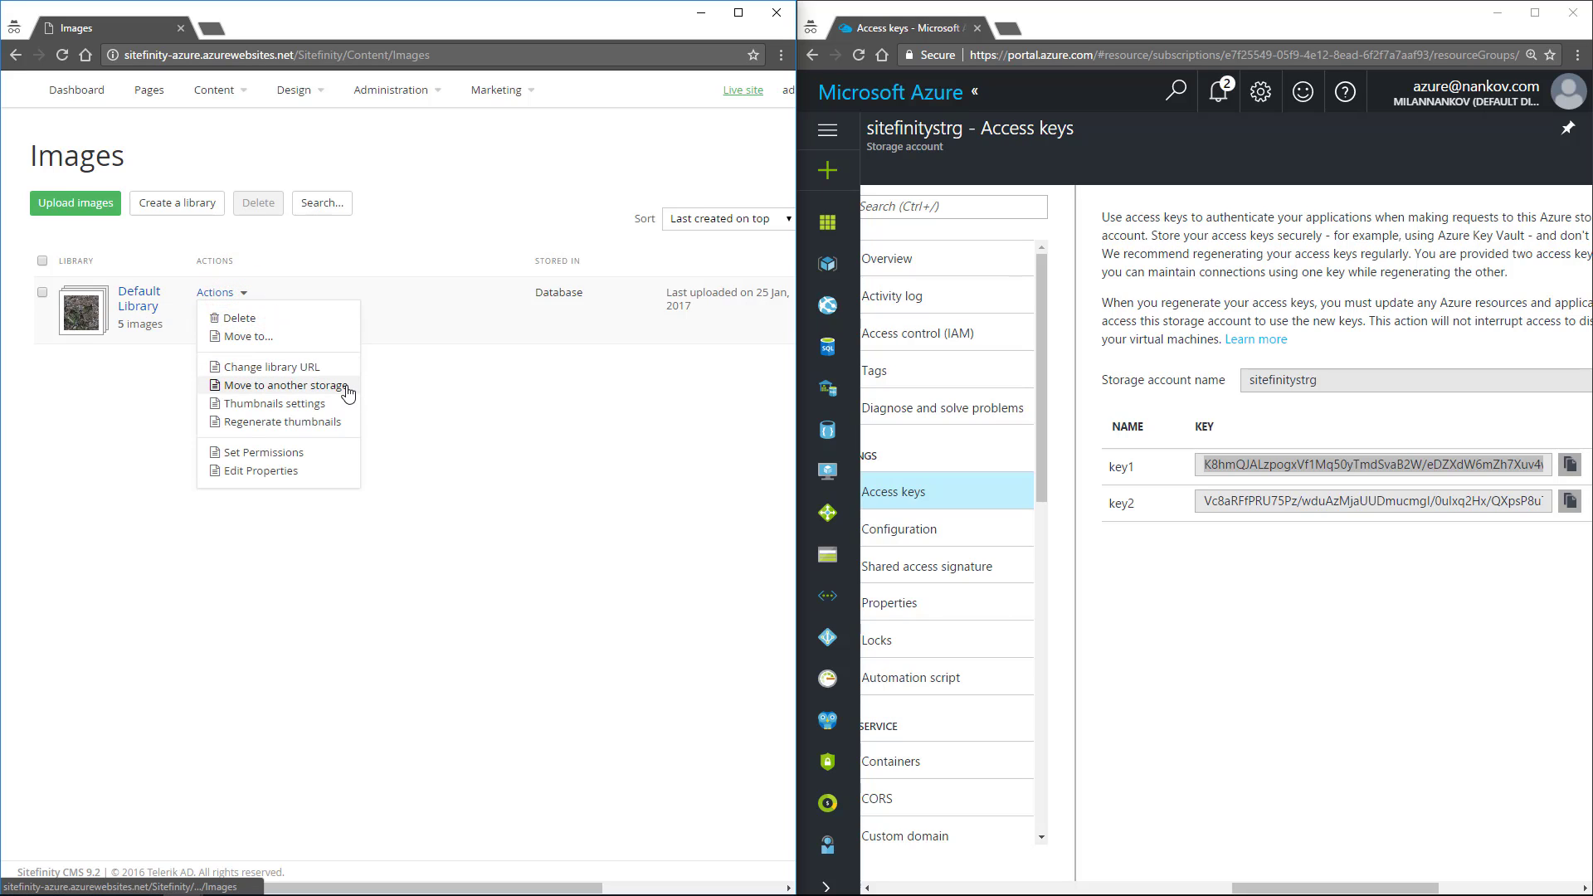
pyautogui.click(287, 386)
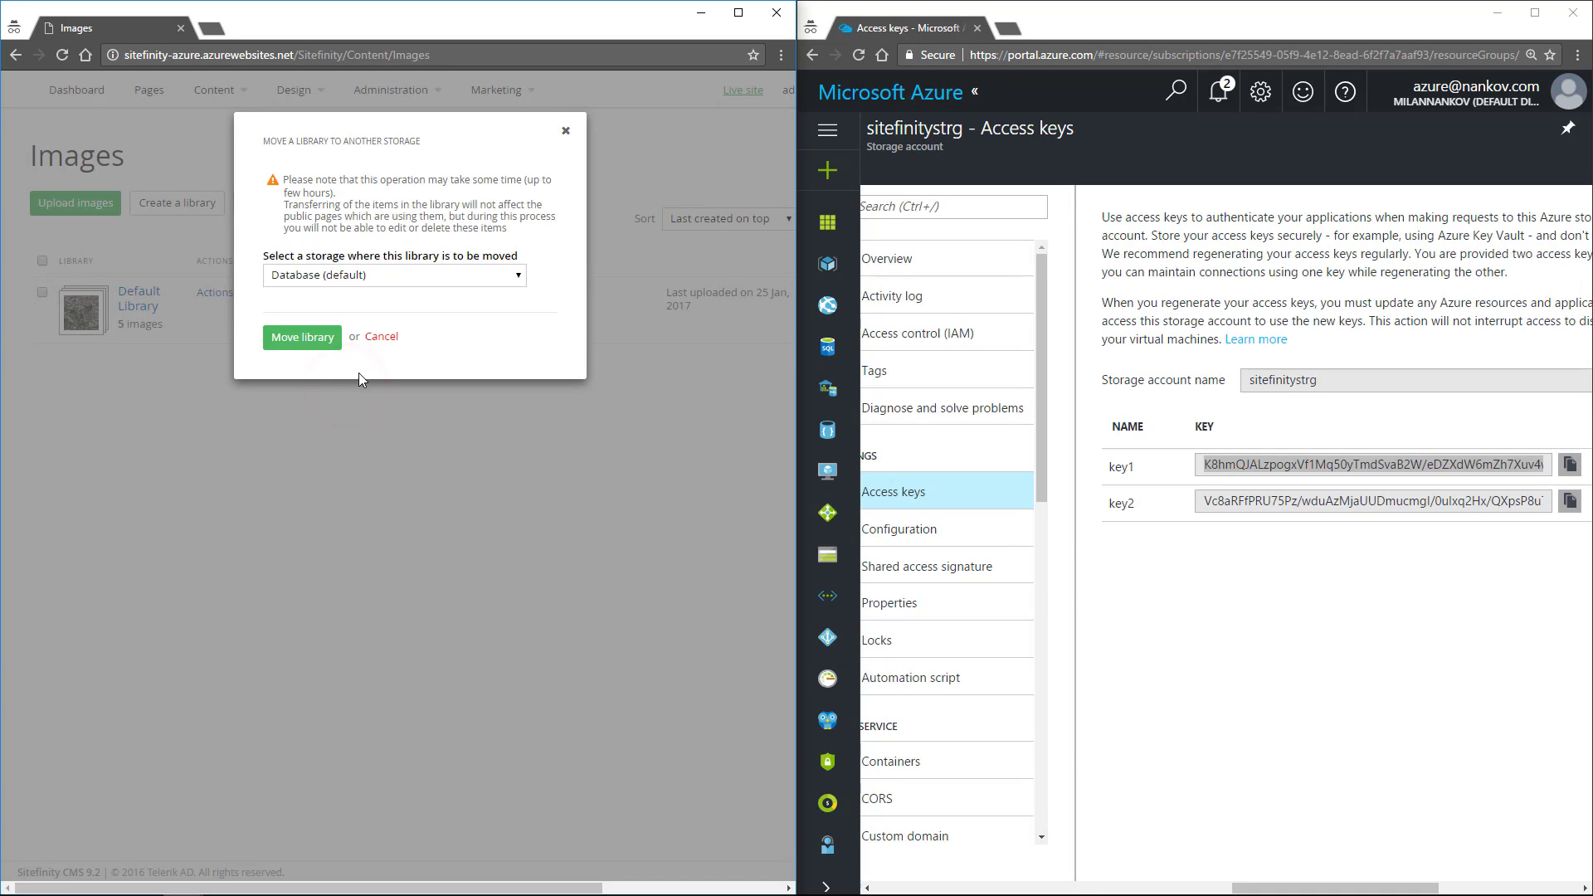
pyautogui.click(365, 277)
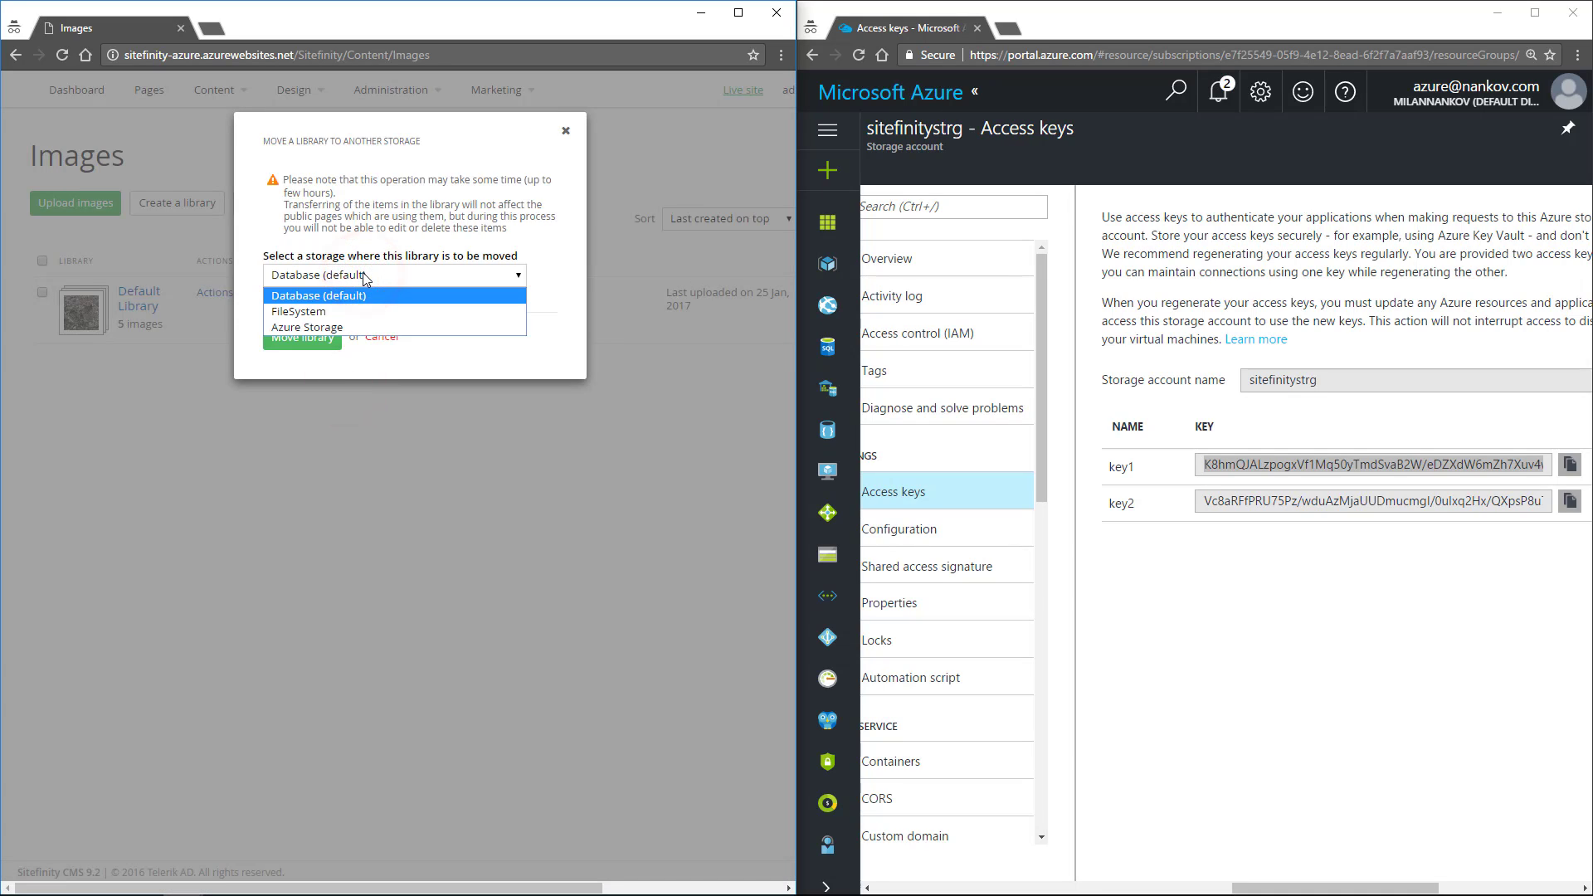
pyautogui.click(358, 329)
pyautogui.click(286, 344)
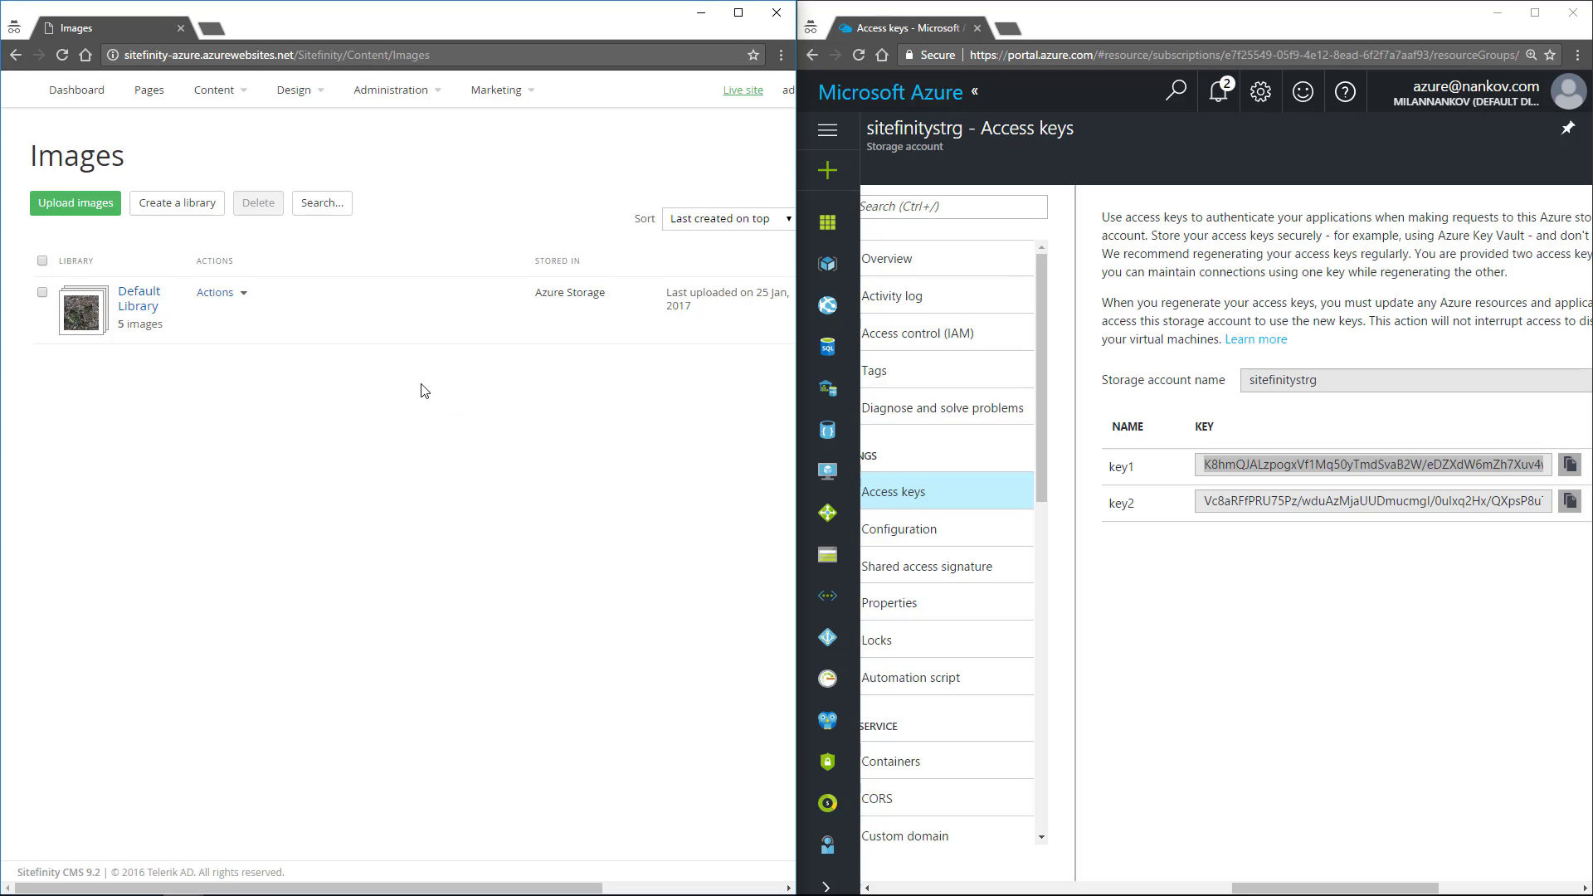
# - Move the Default Library of videos to the Azure Storage provider
pyautogui.click(235, 90)
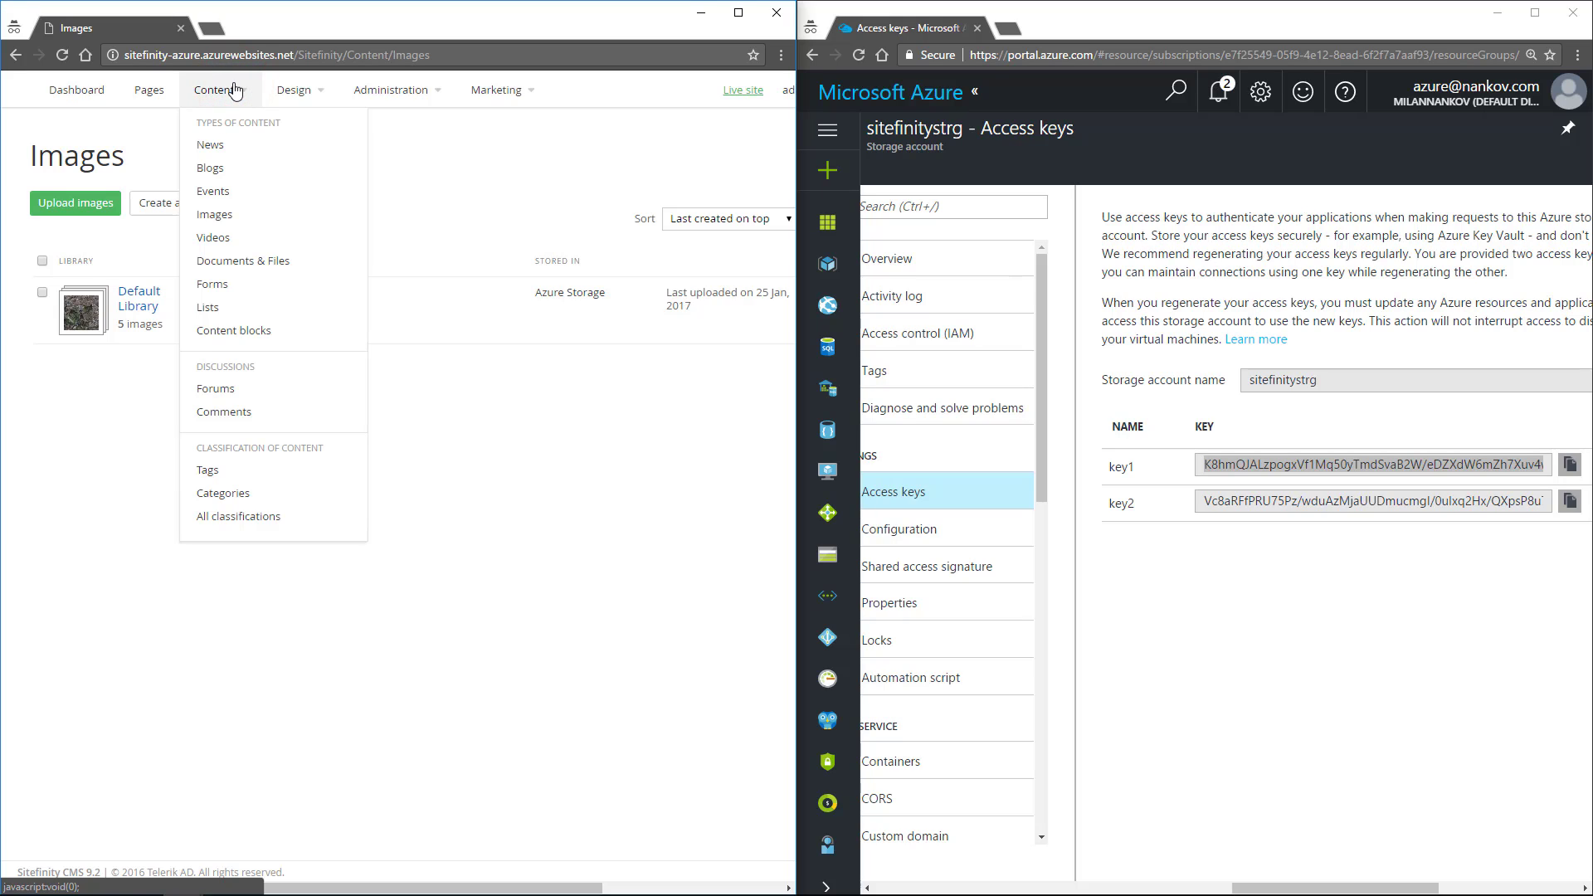
pyautogui.click(235, 90)
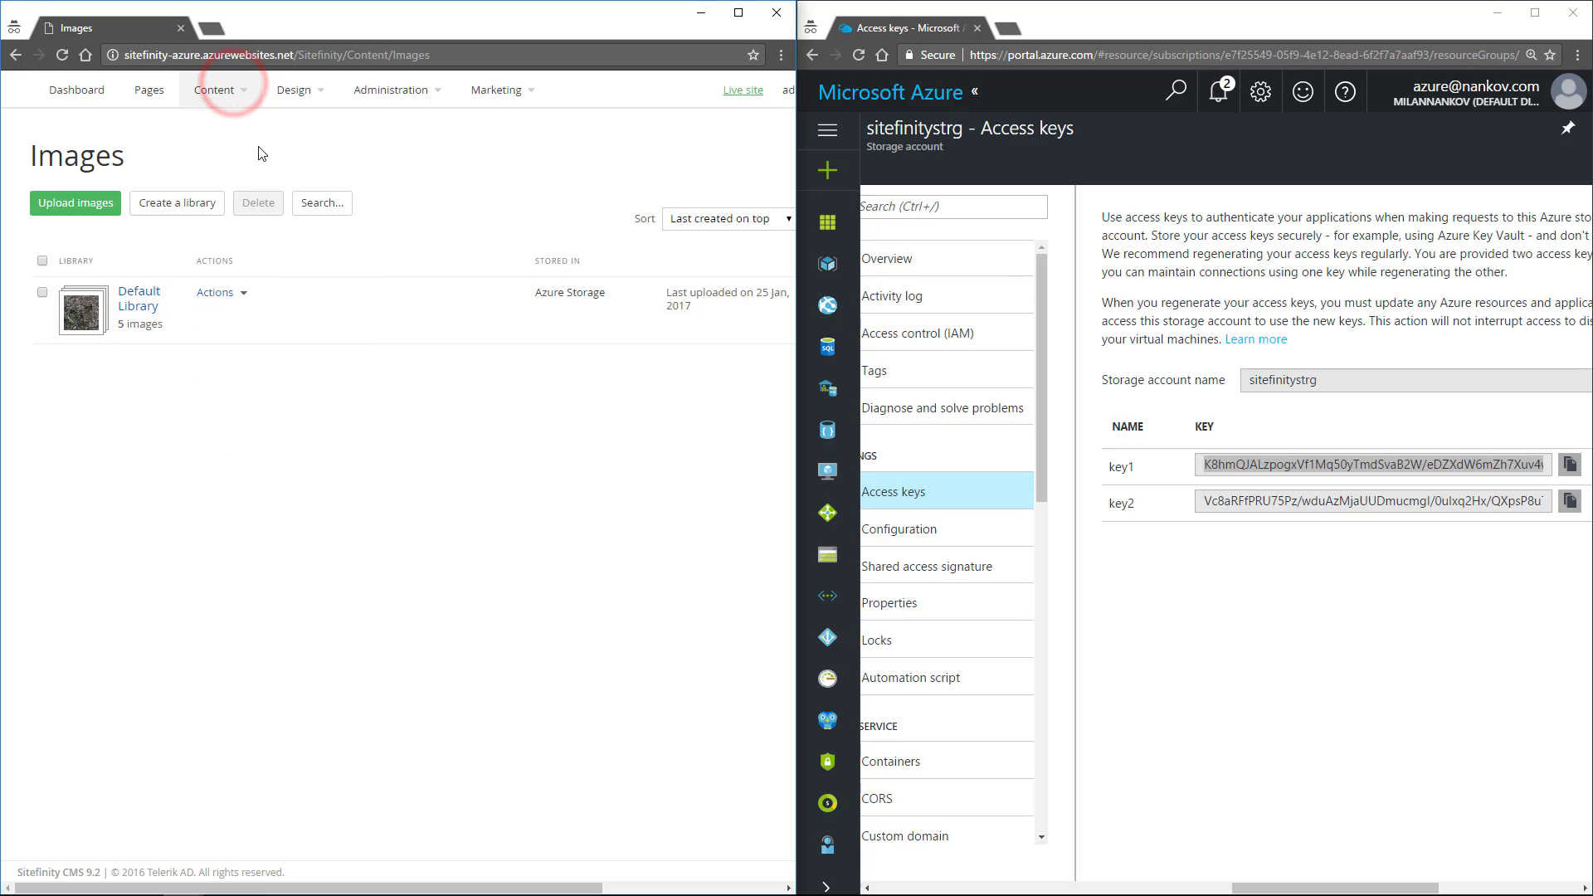
pyautogui.click(240, 92)
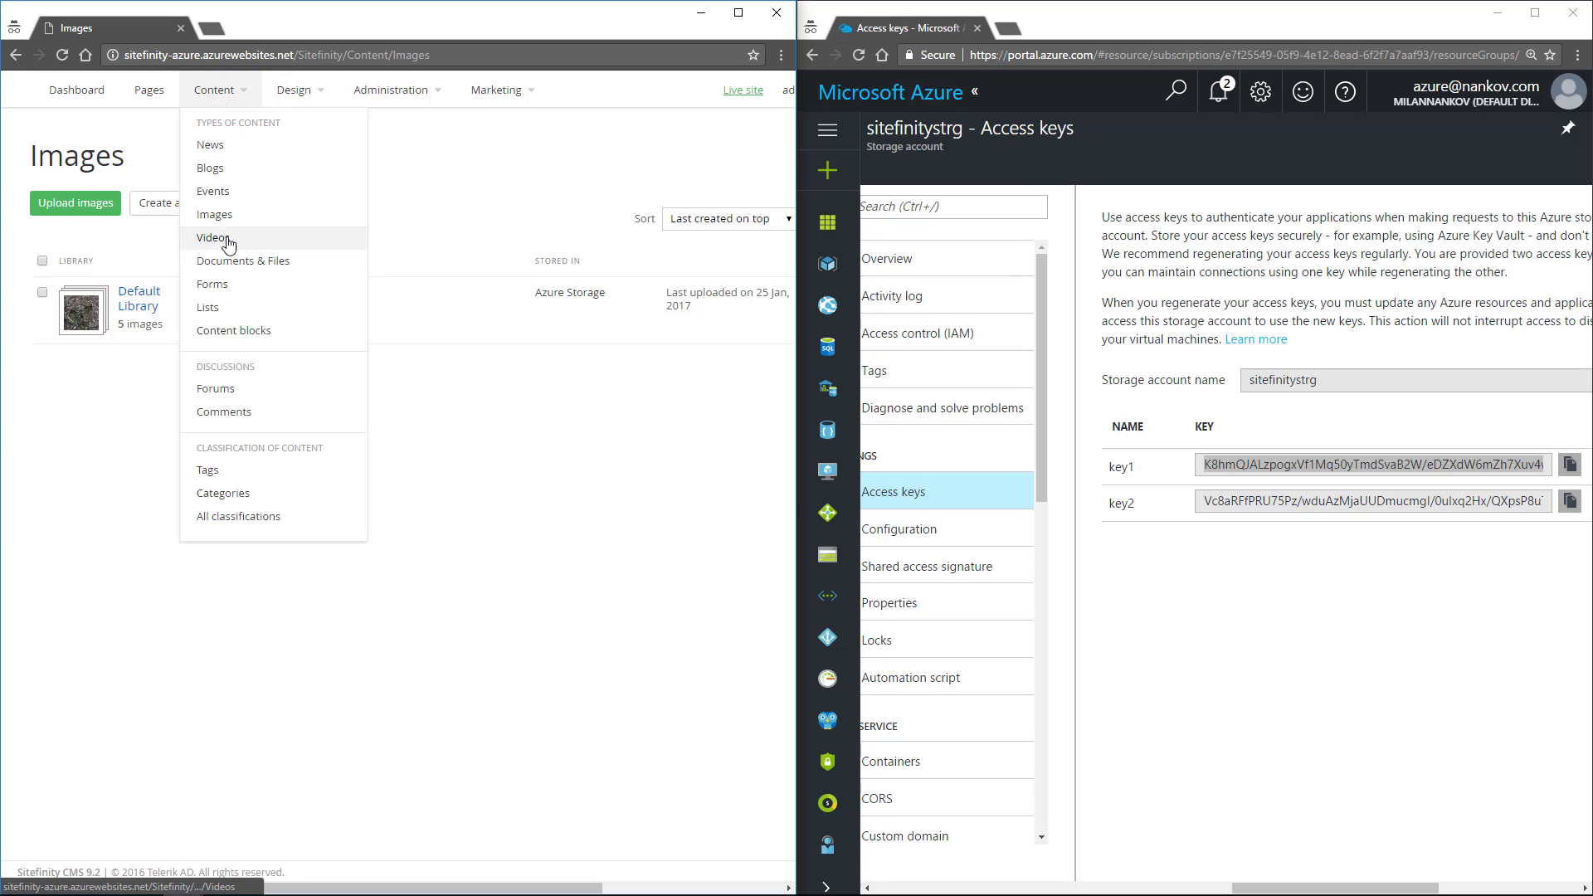
pyautogui.click(218, 238)
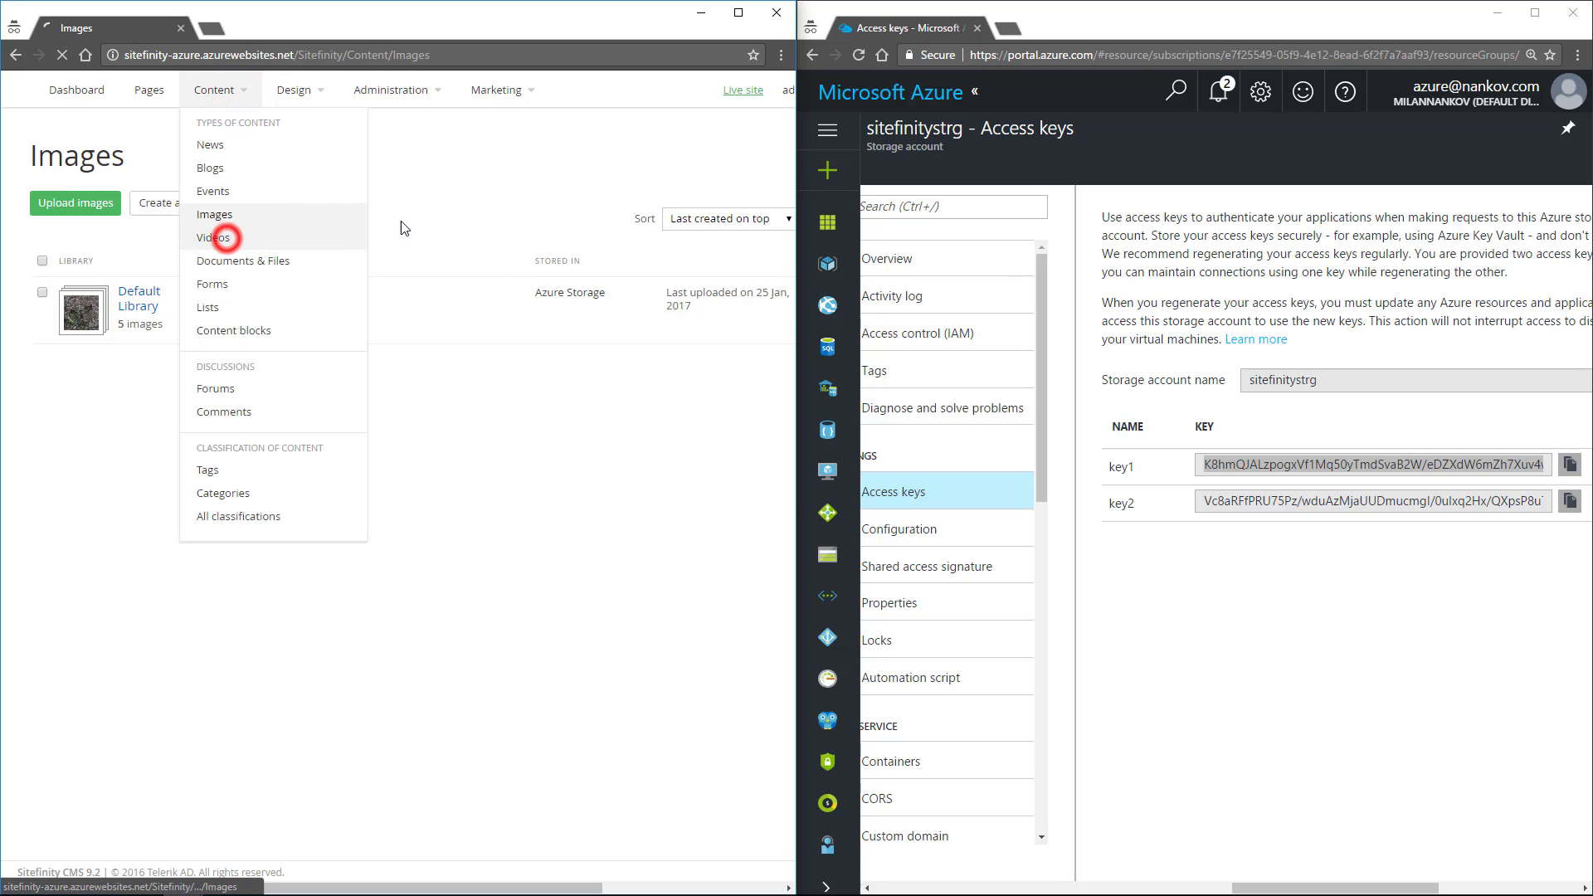
pyautogui.click(479, 458)
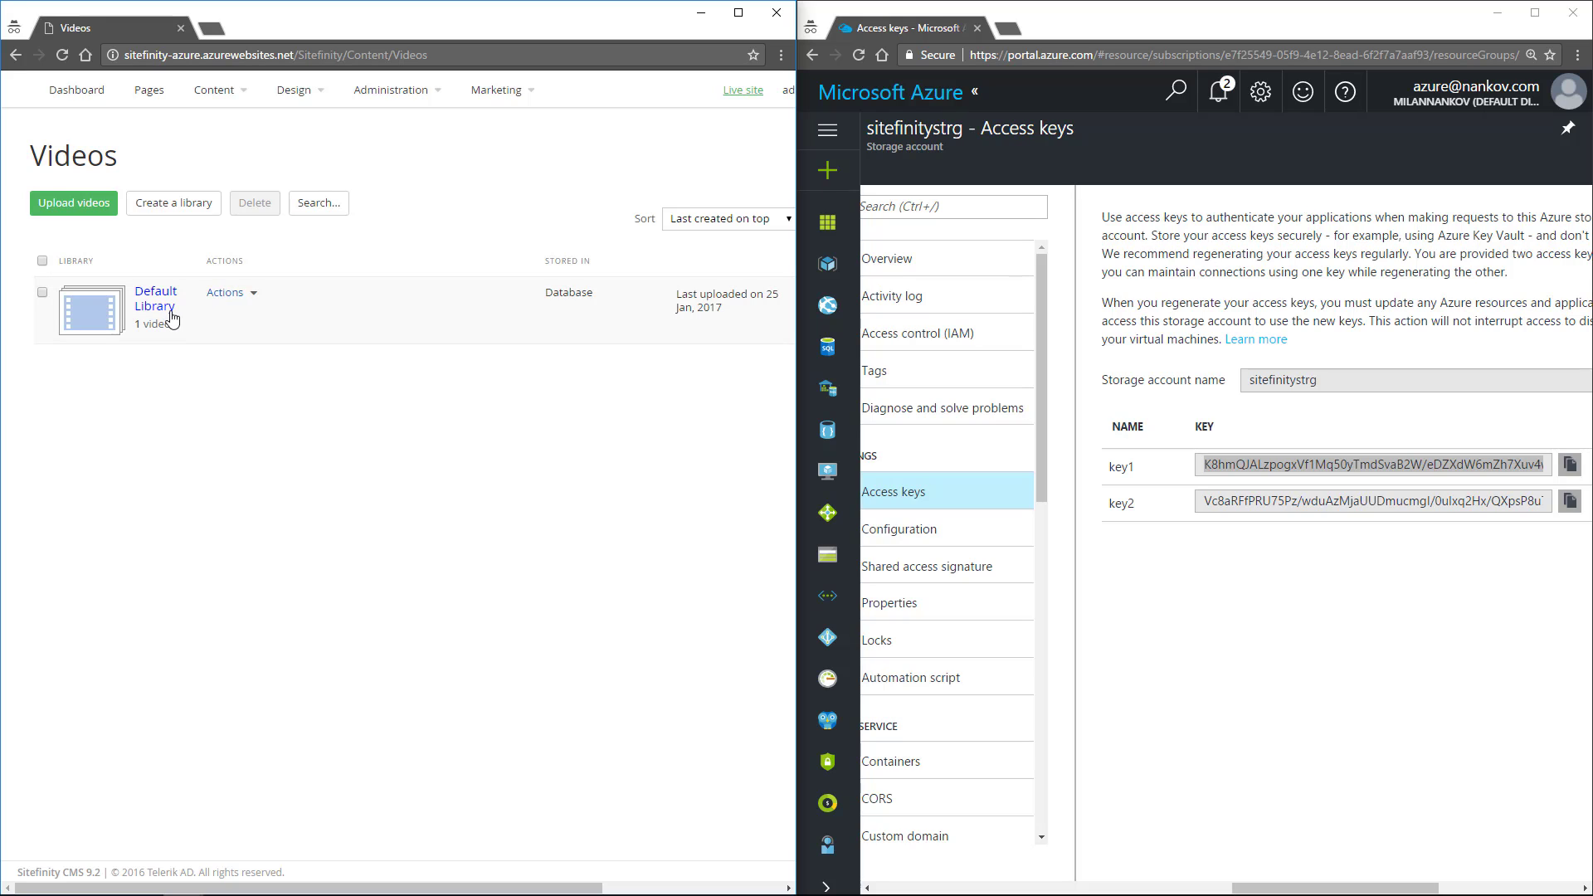
pyautogui.click(253, 293)
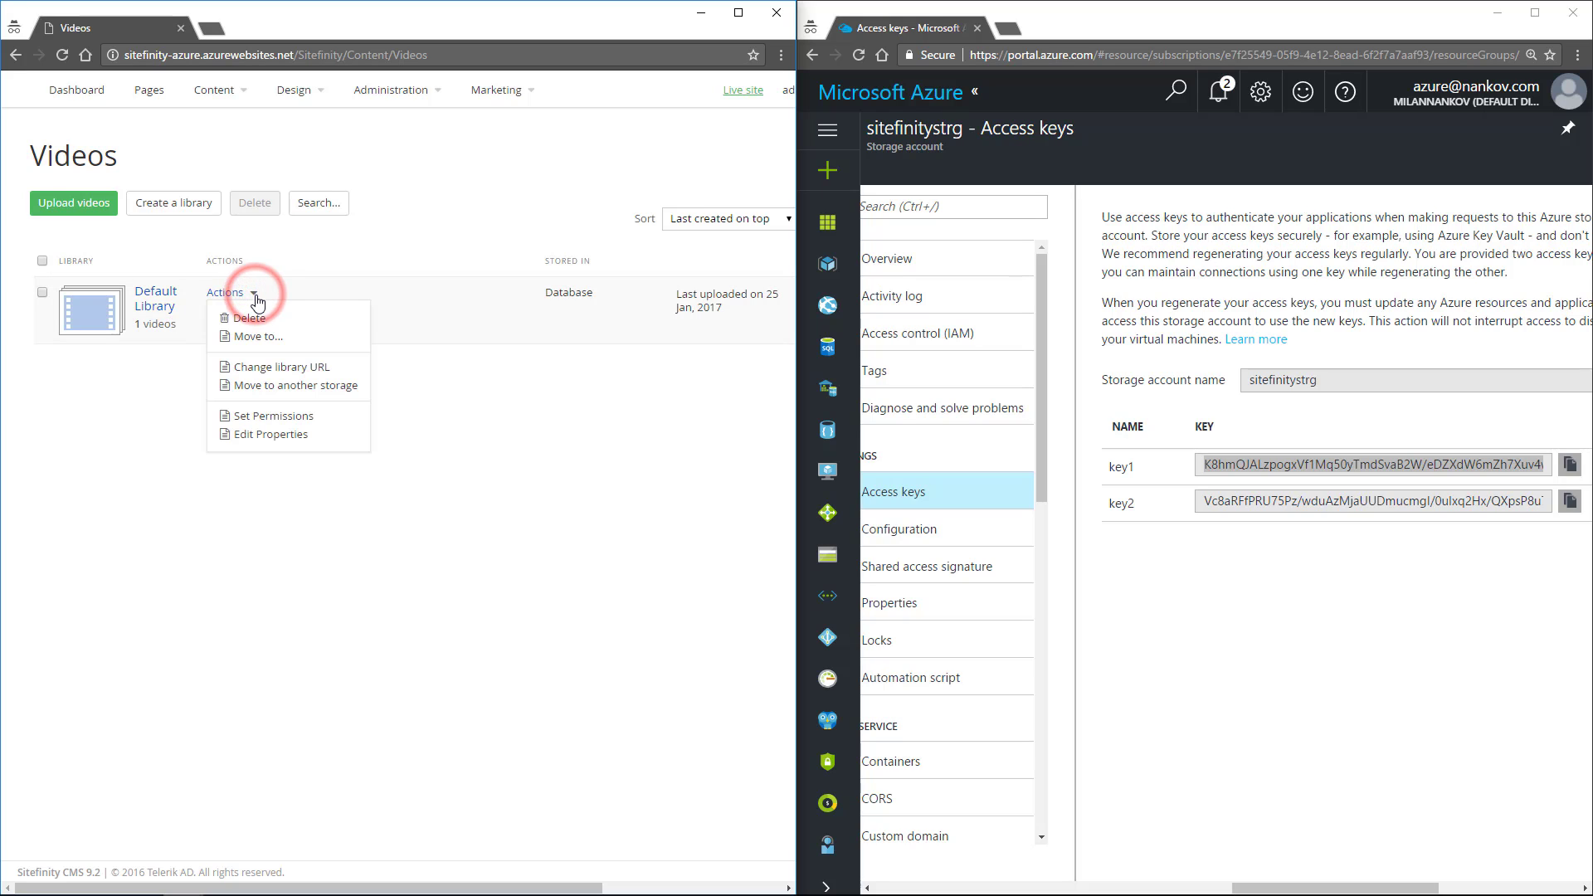
pyautogui.click(278, 385)
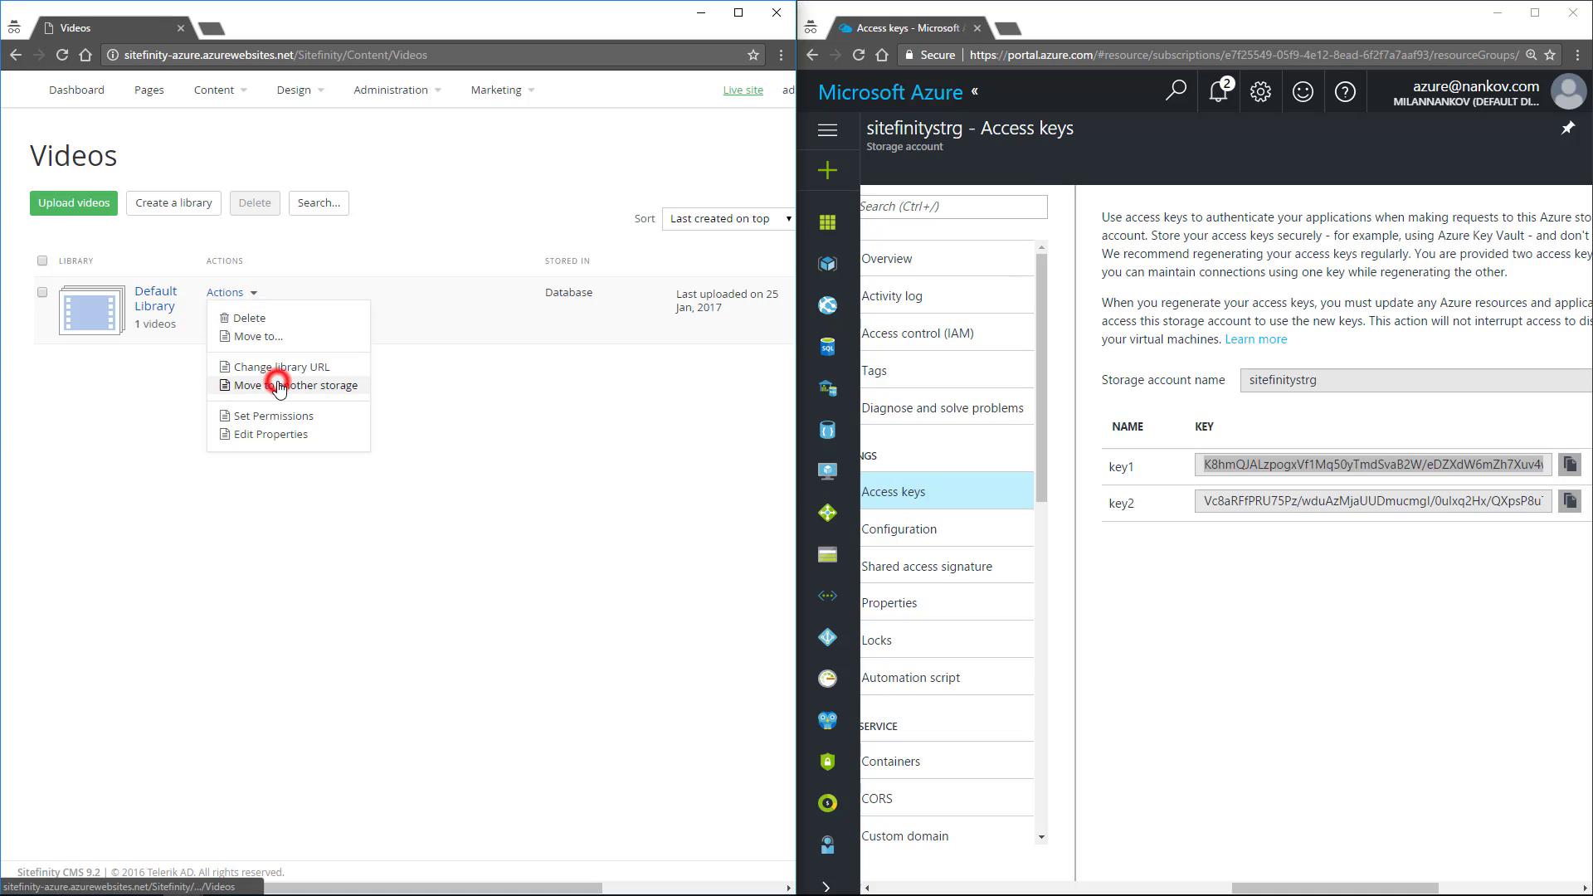
pyautogui.click(366, 272)
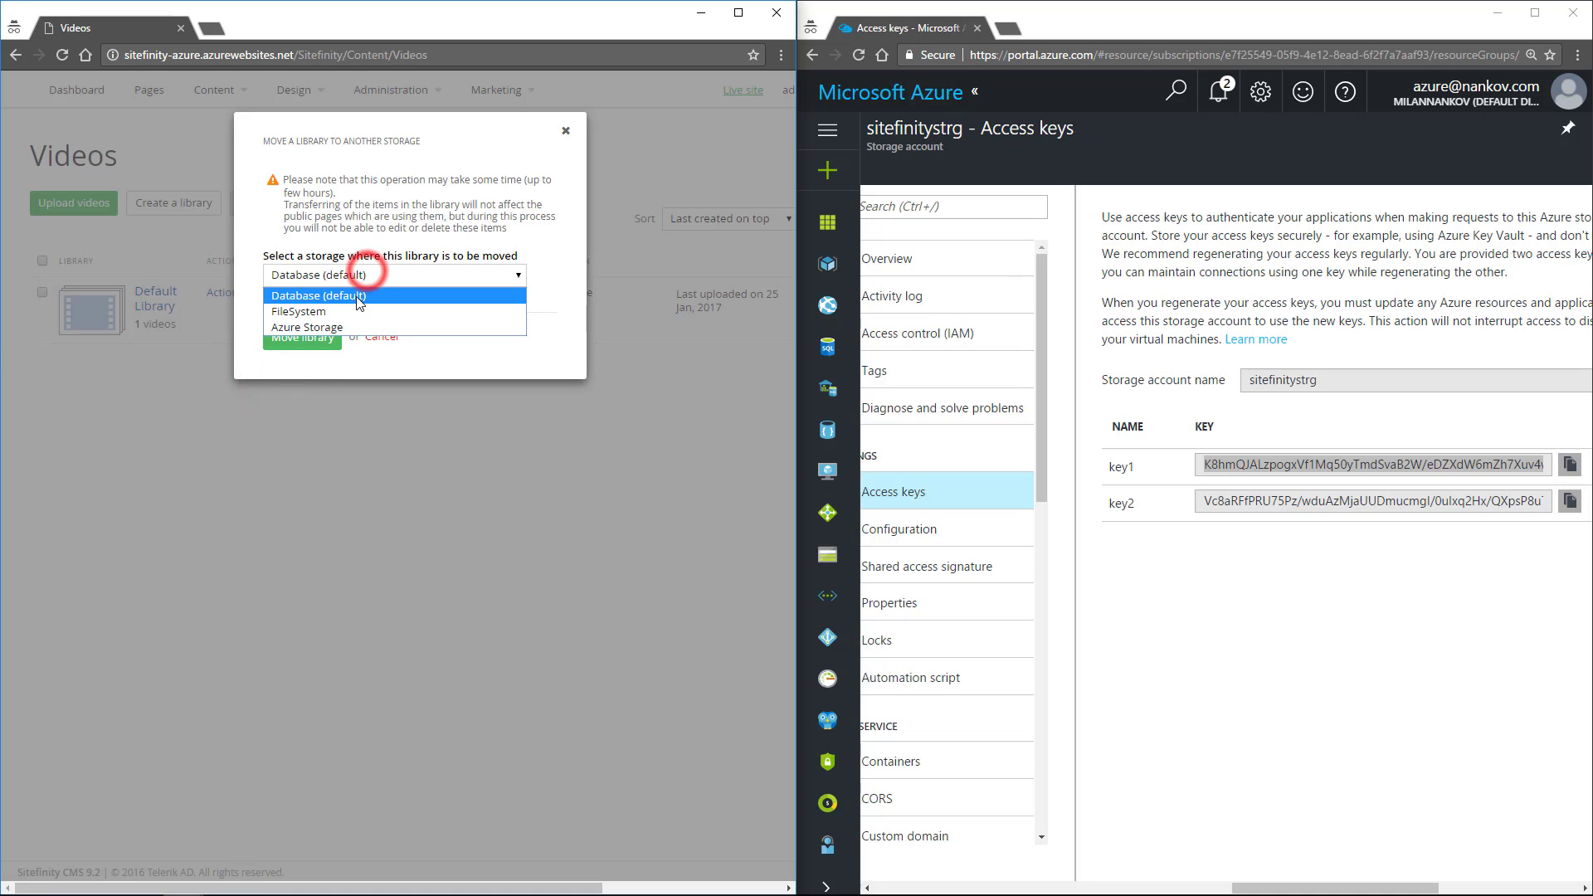
pyautogui.click(332, 327)
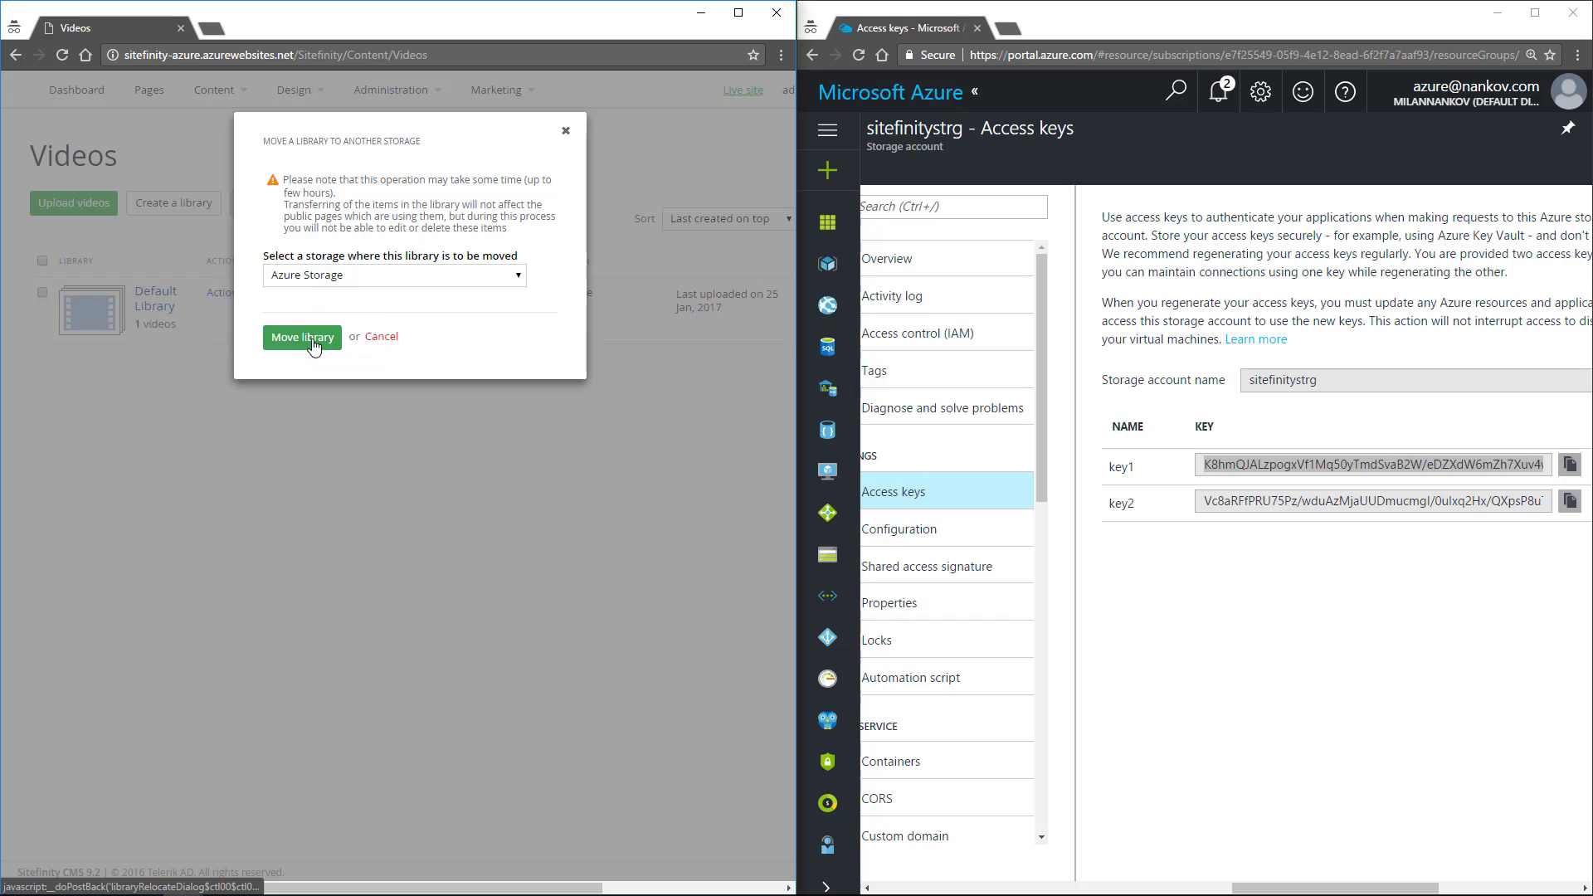
pyautogui.click(313, 346)
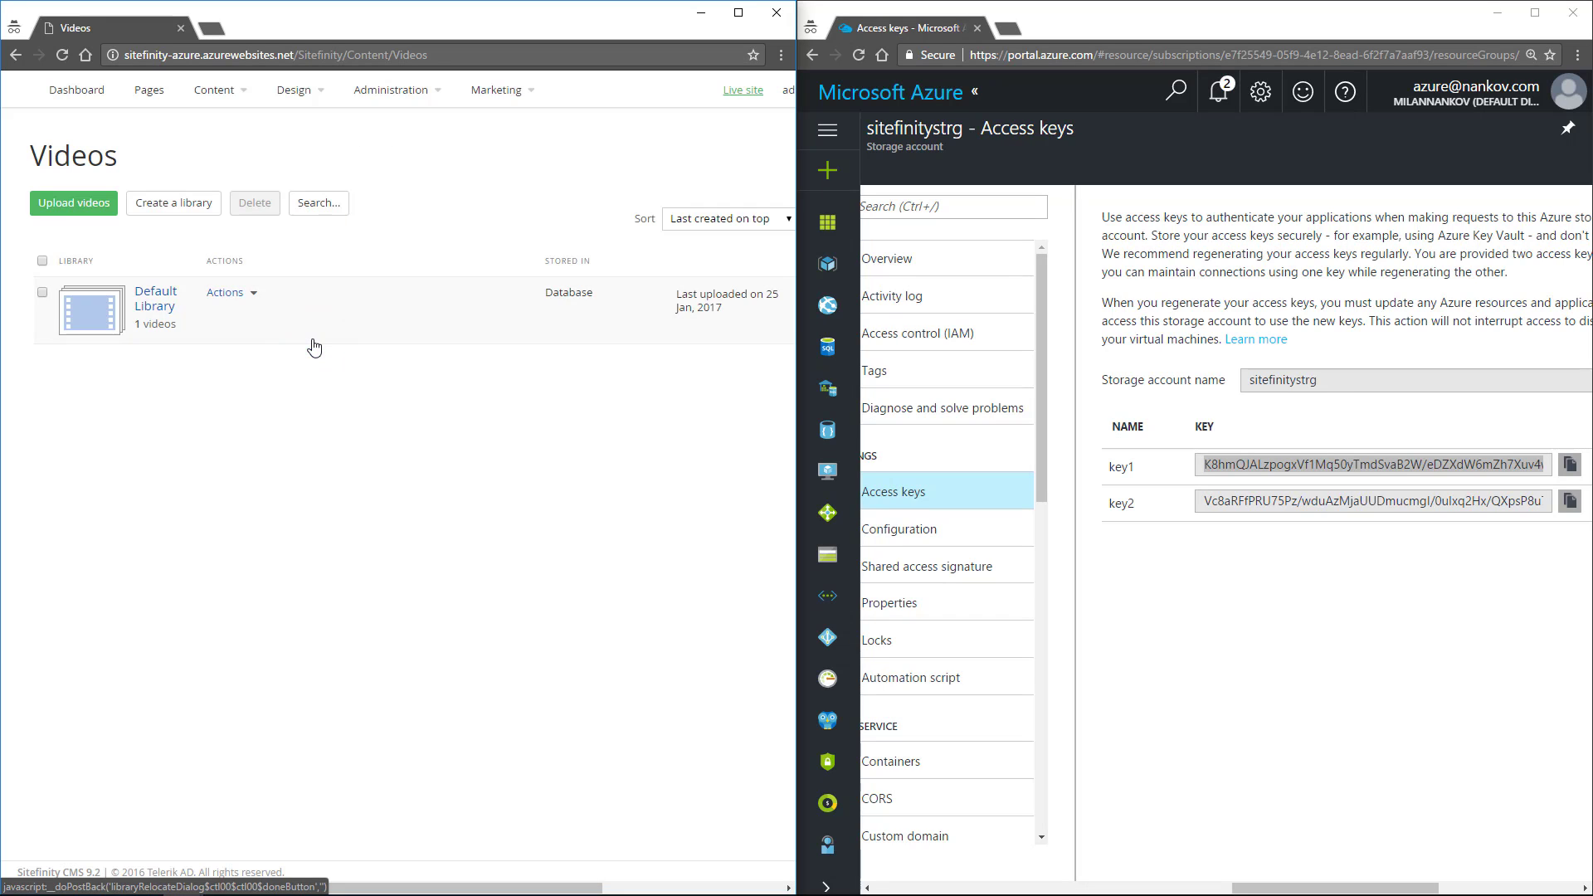
pyautogui.click(386, 484)
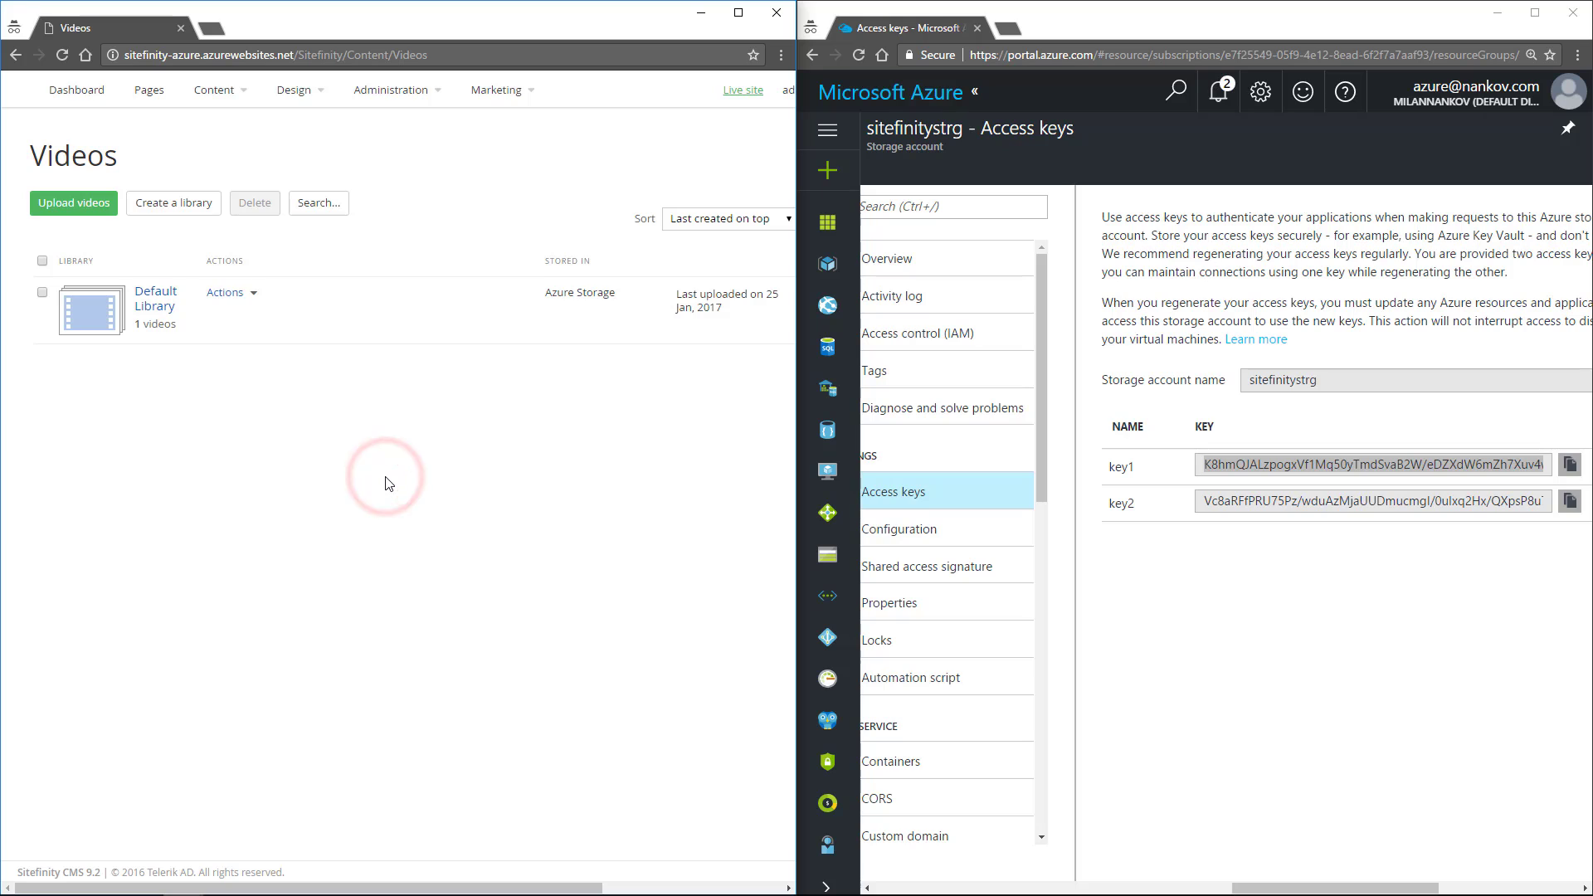
# - Open the live site and inspect the markup of the first gallery image to check its source URL
pyautogui.click(736, 96)
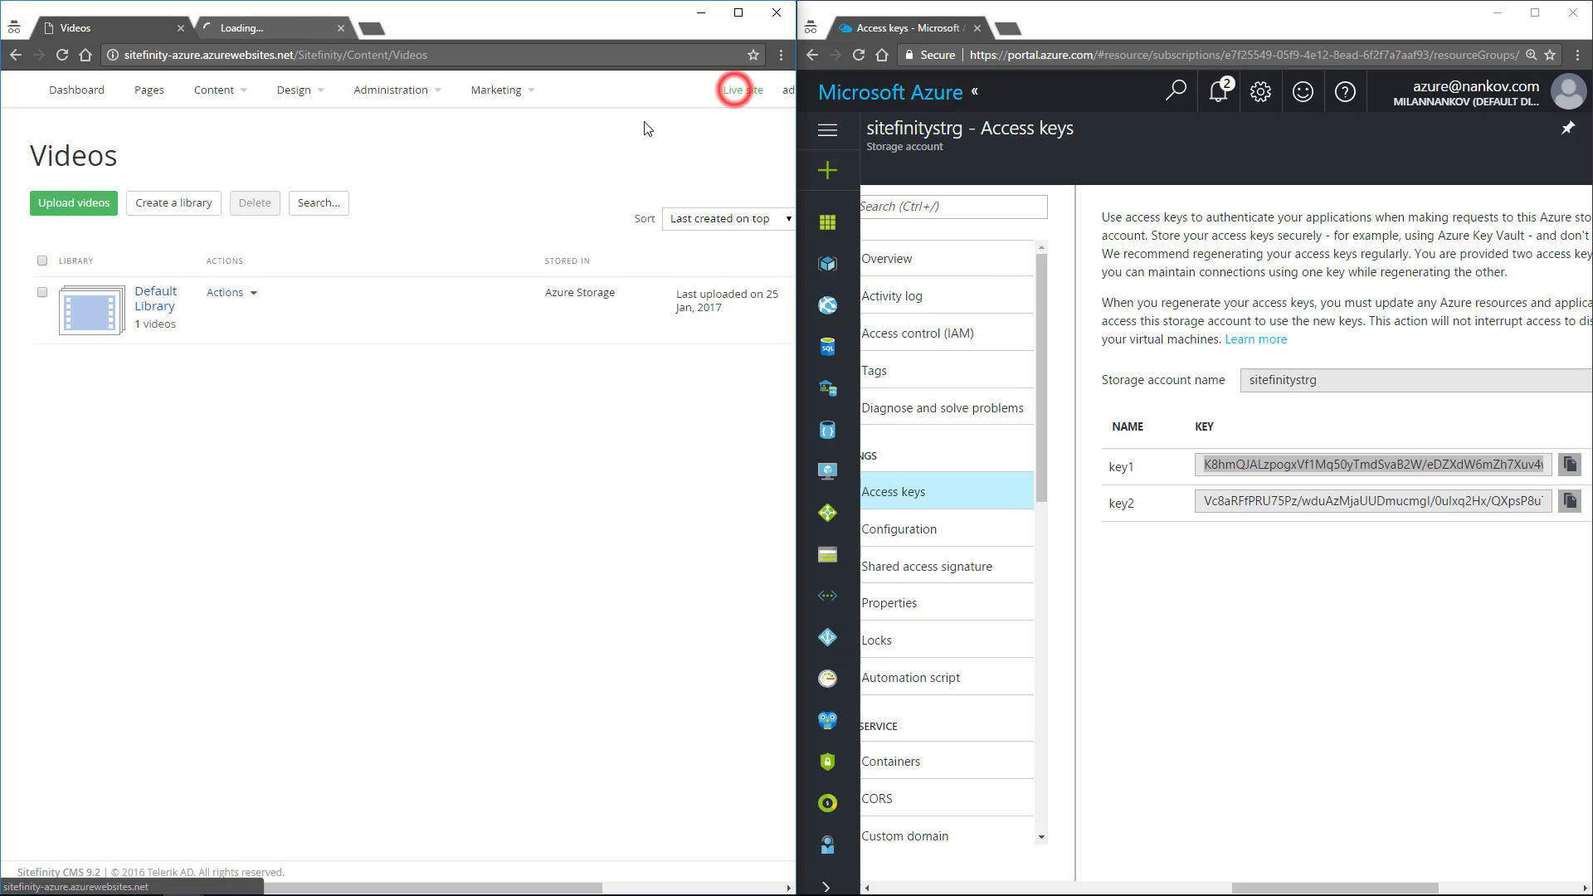
pyautogui.click(260, 32)
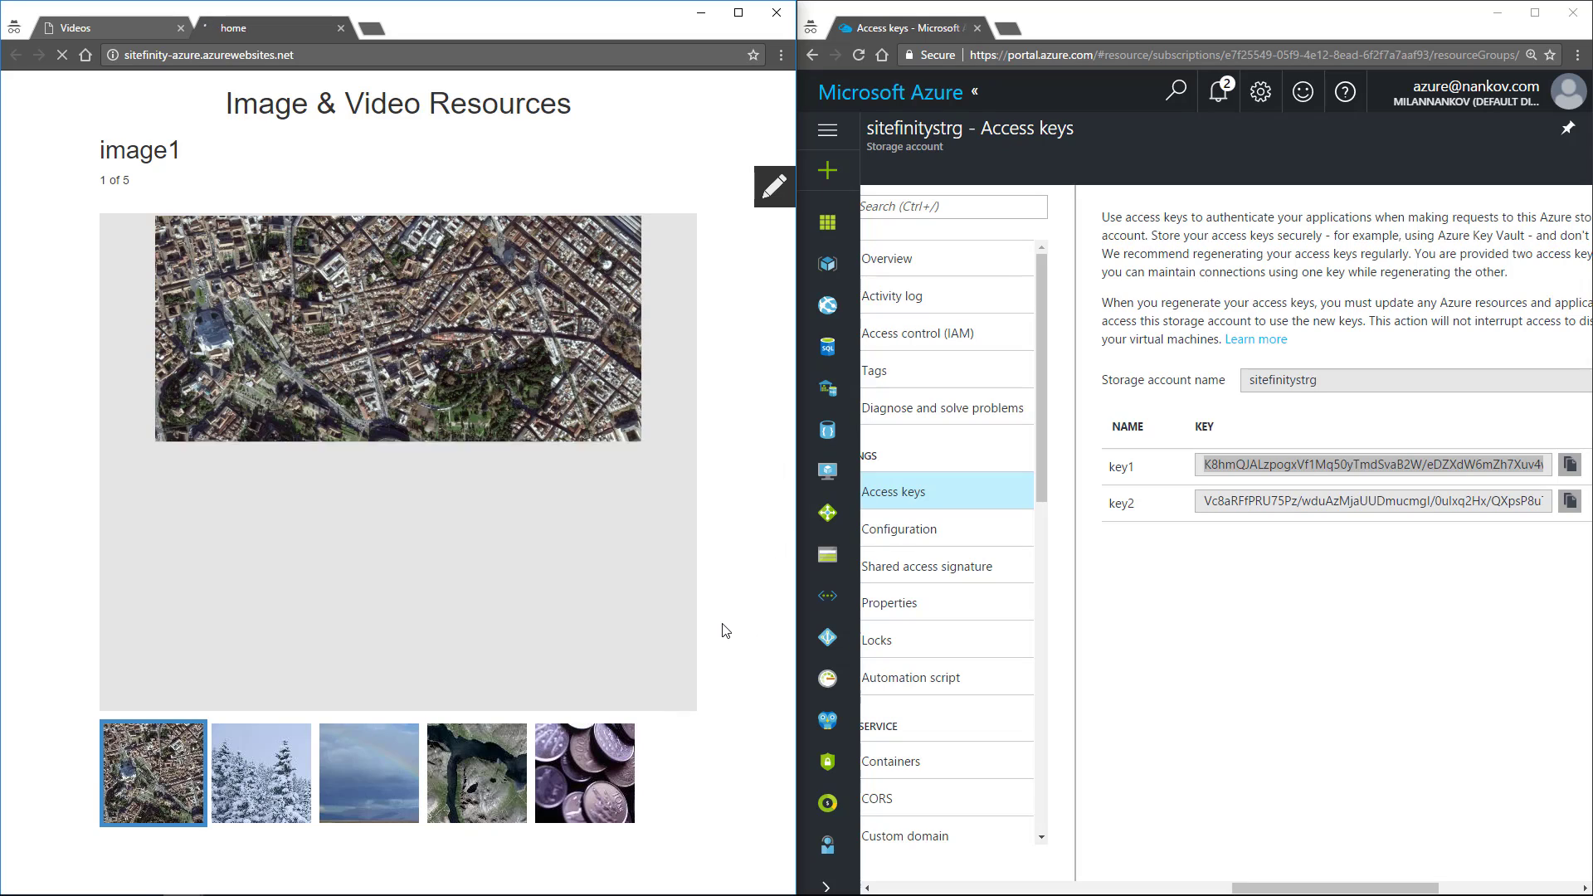
pyautogui.rightClick(340, 386)
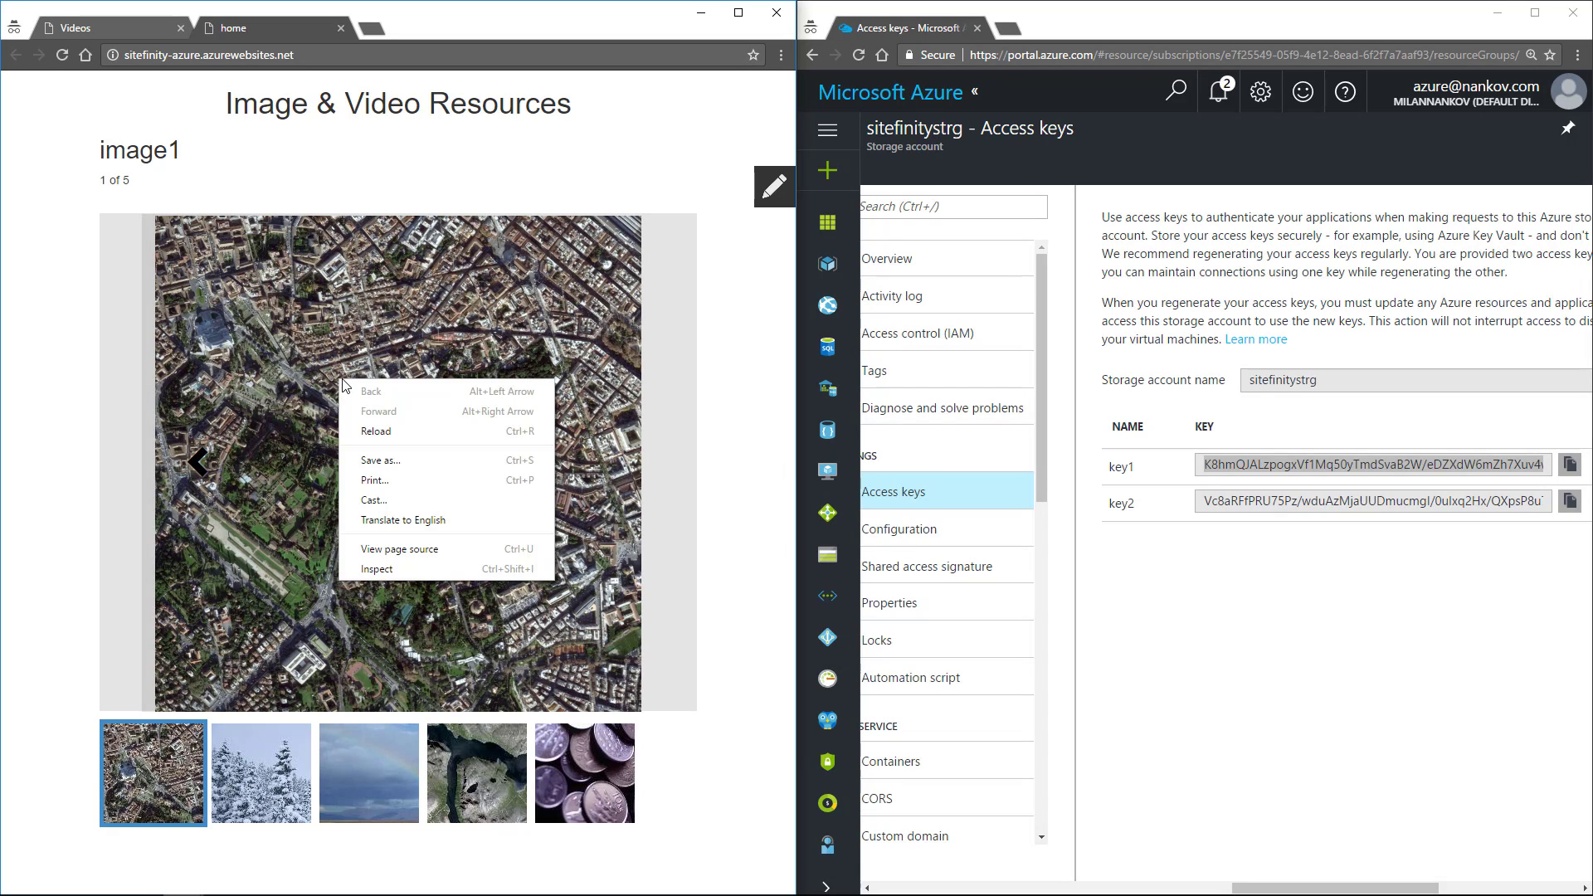
pyautogui.click(416, 571)
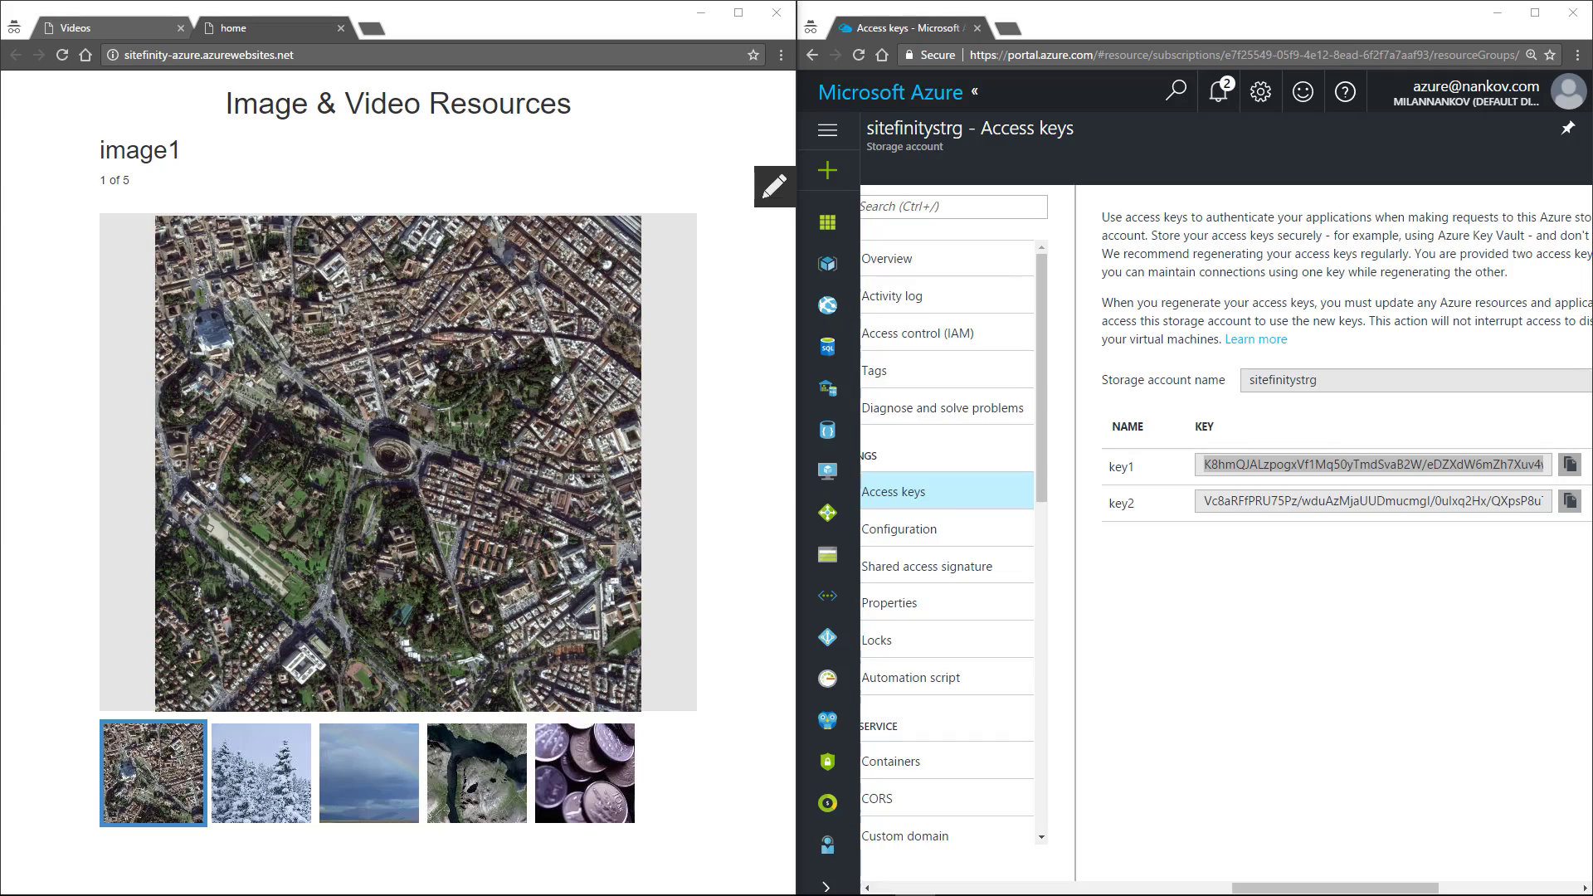
pyautogui.moveTo(1061, 201); pyautogui.dragTo(584, 41)
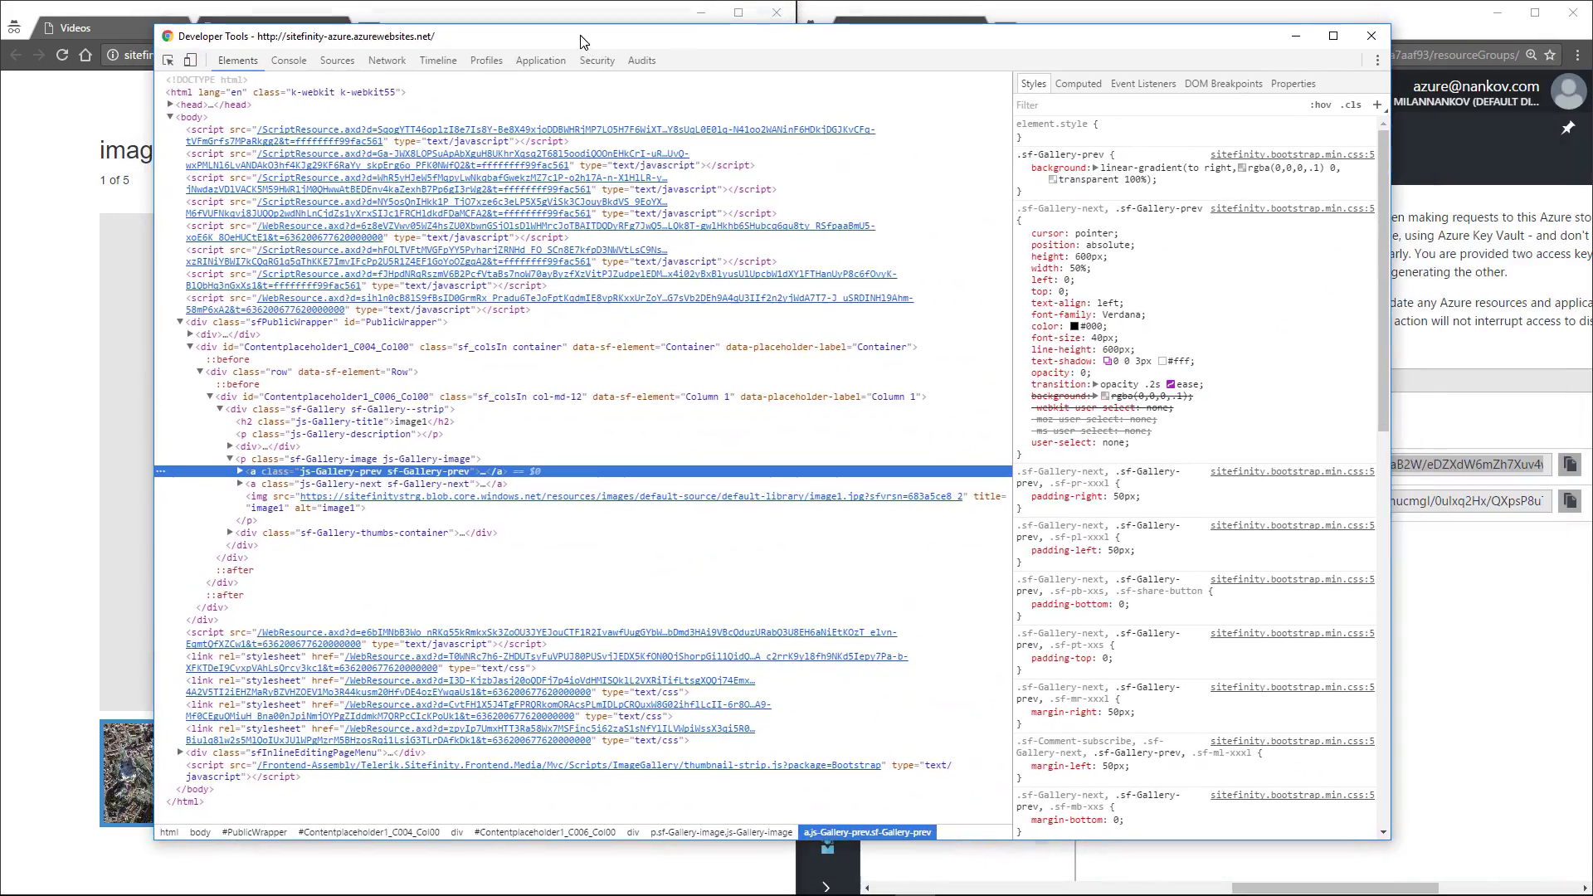
pyautogui.click(270, 503)
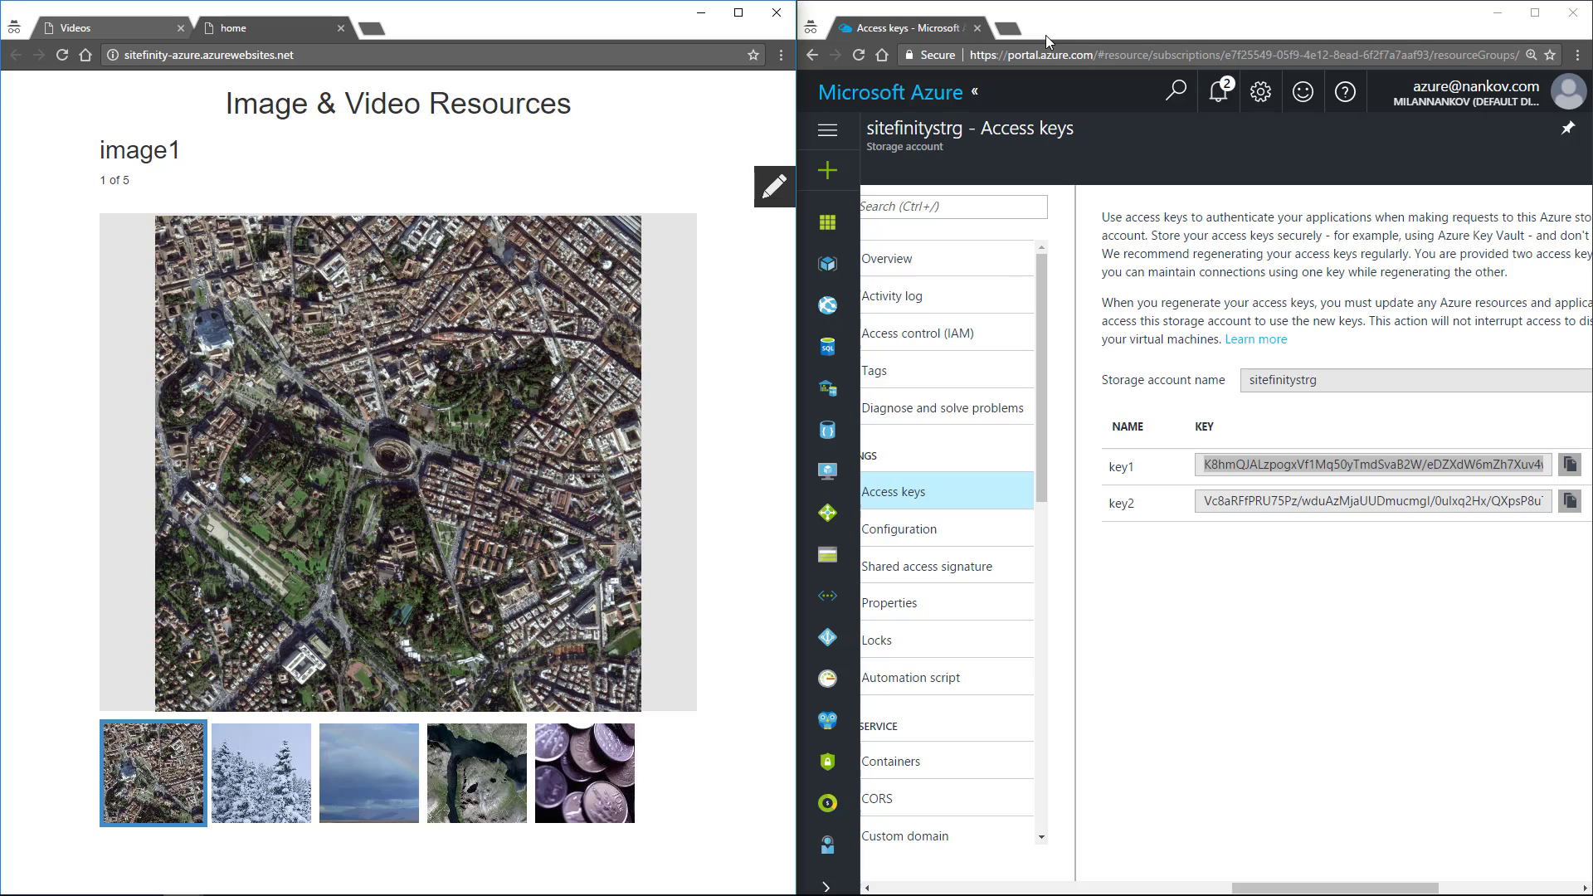
# - Switch to the Azure portal and open the resources container in the sitefinitystrg account's Blob service
pyautogui.doubleClick(1067, 24)
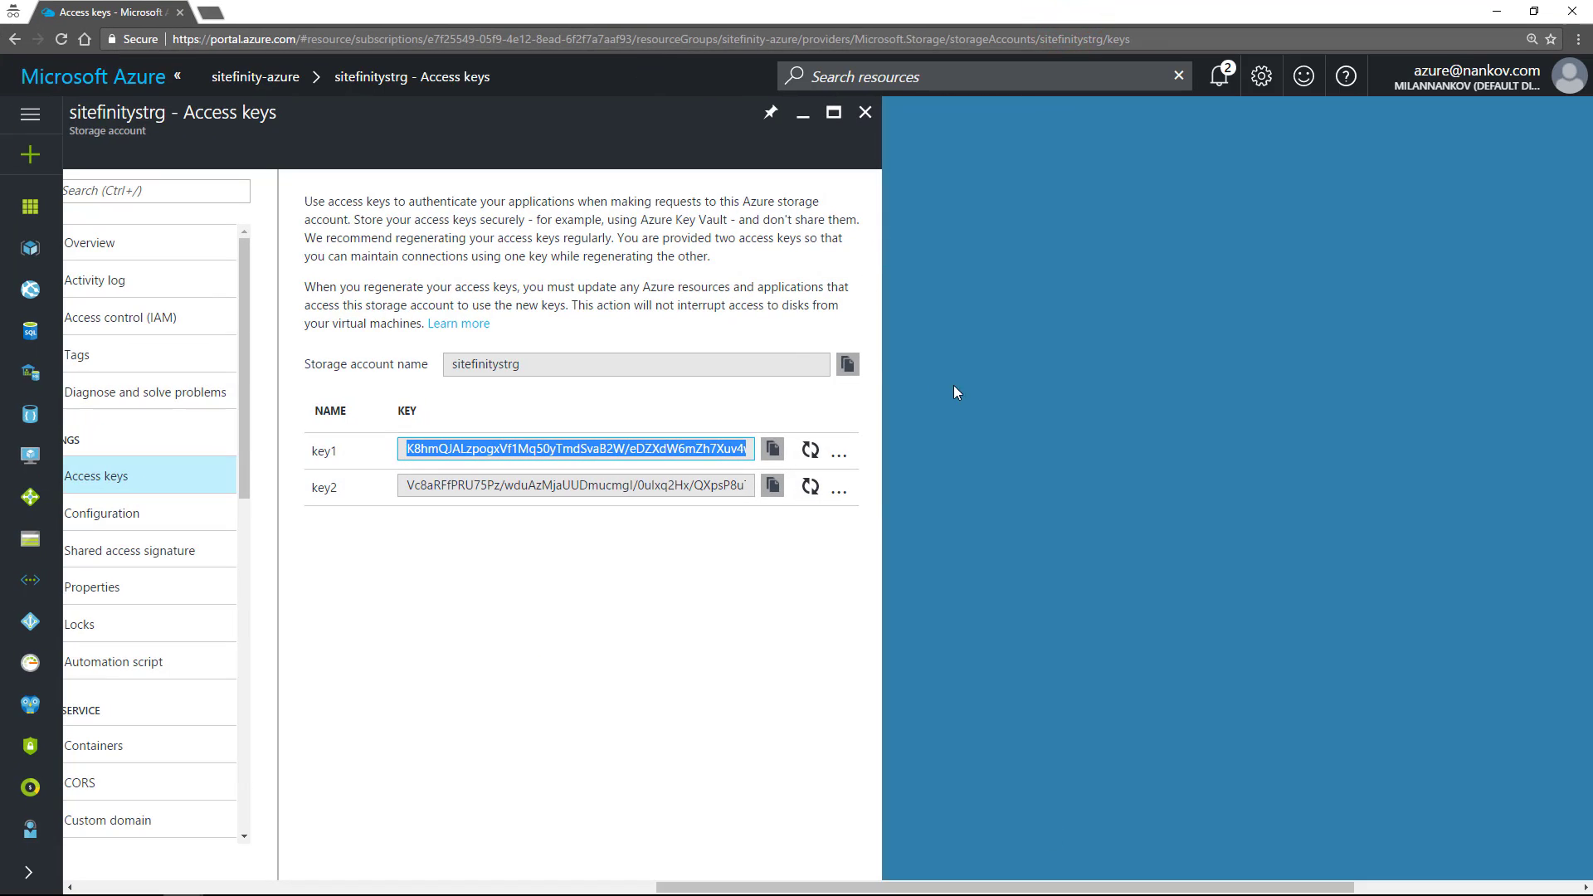
pyautogui.moveTo(1090, 886); pyautogui.dragTo(900, 891)
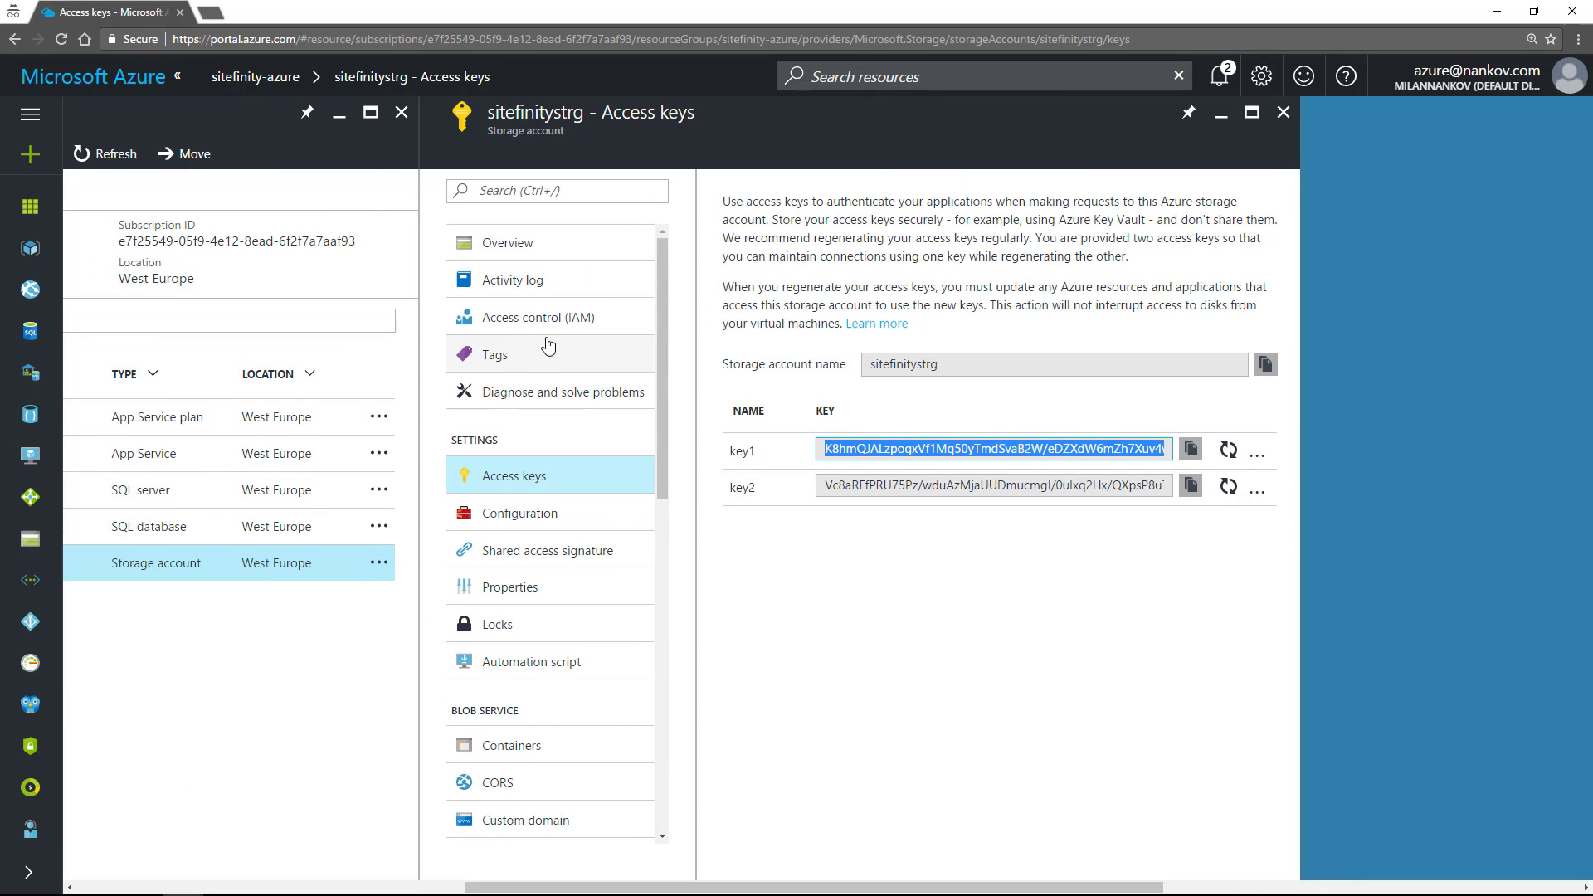
pyautogui.click(525, 249)
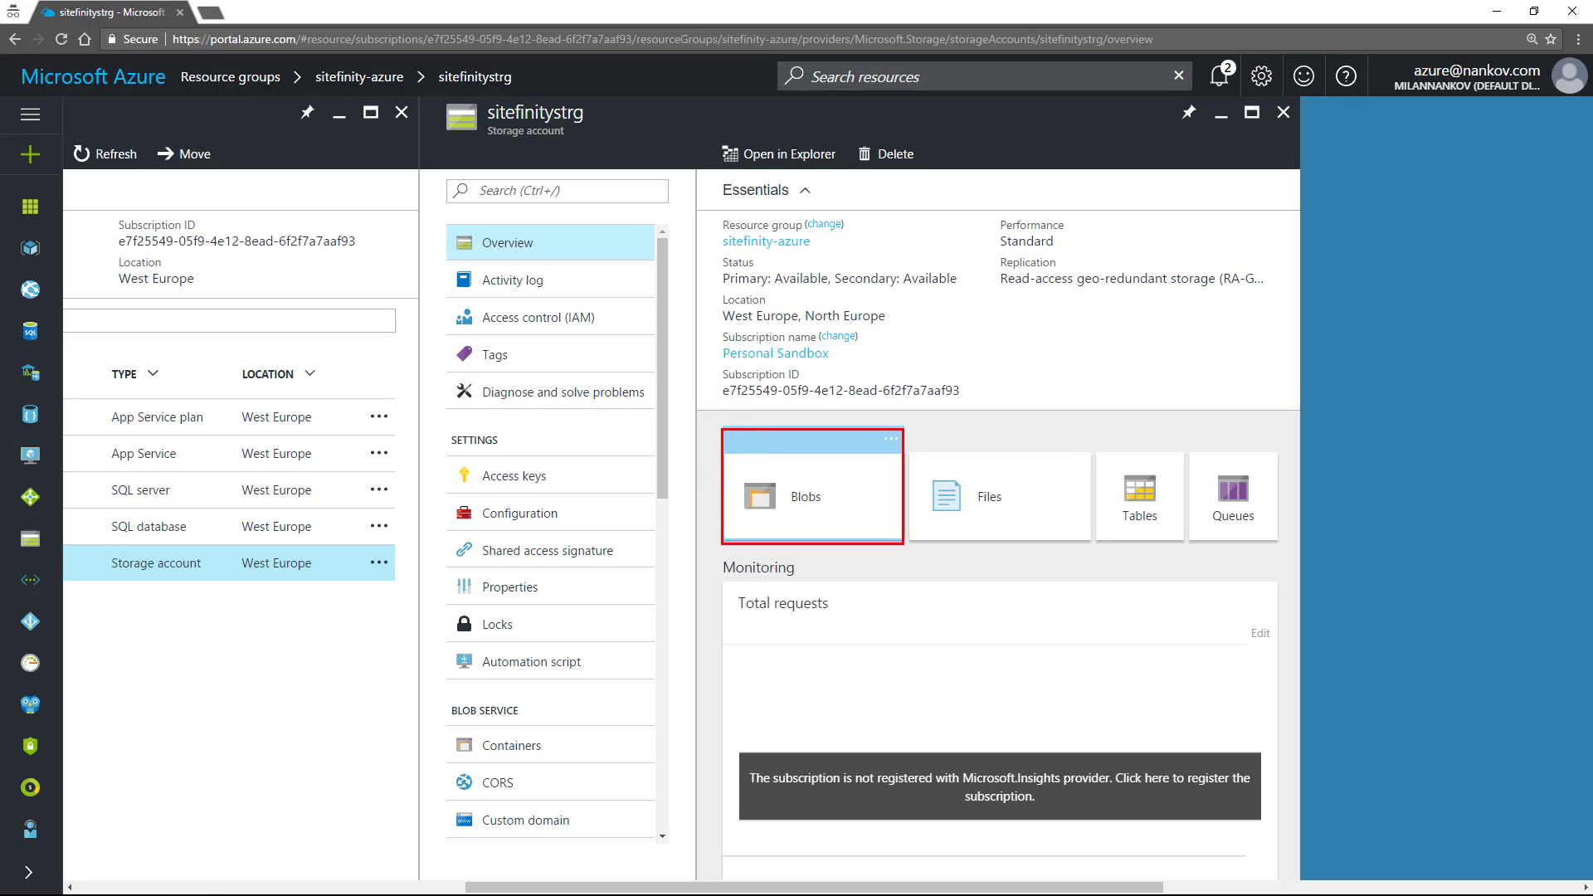
pyautogui.click(824, 501)
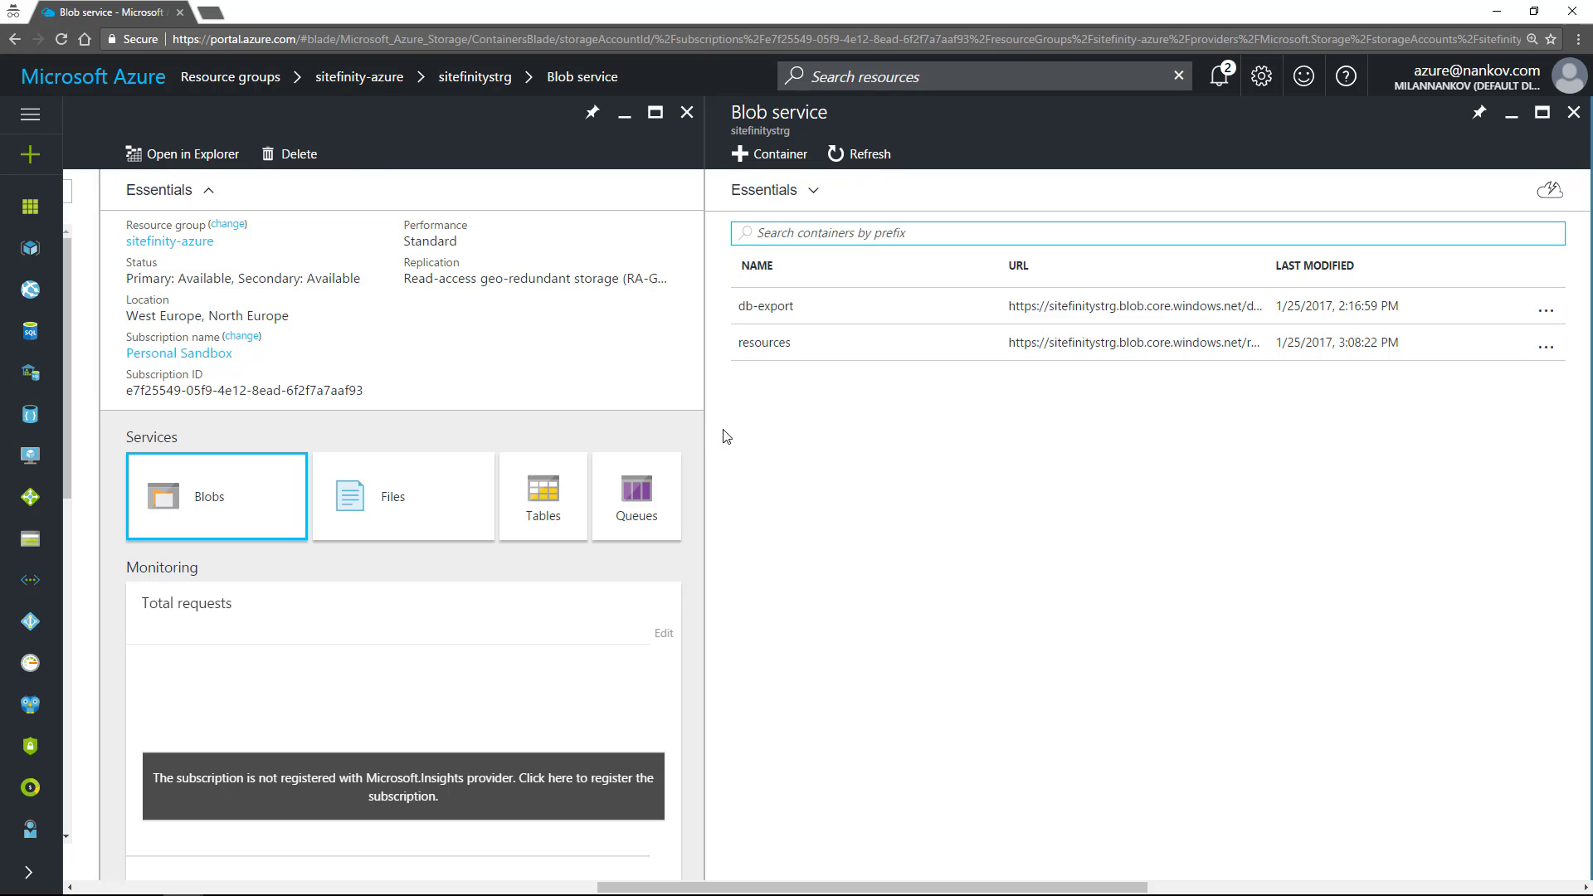
pyautogui.click(837, 355)
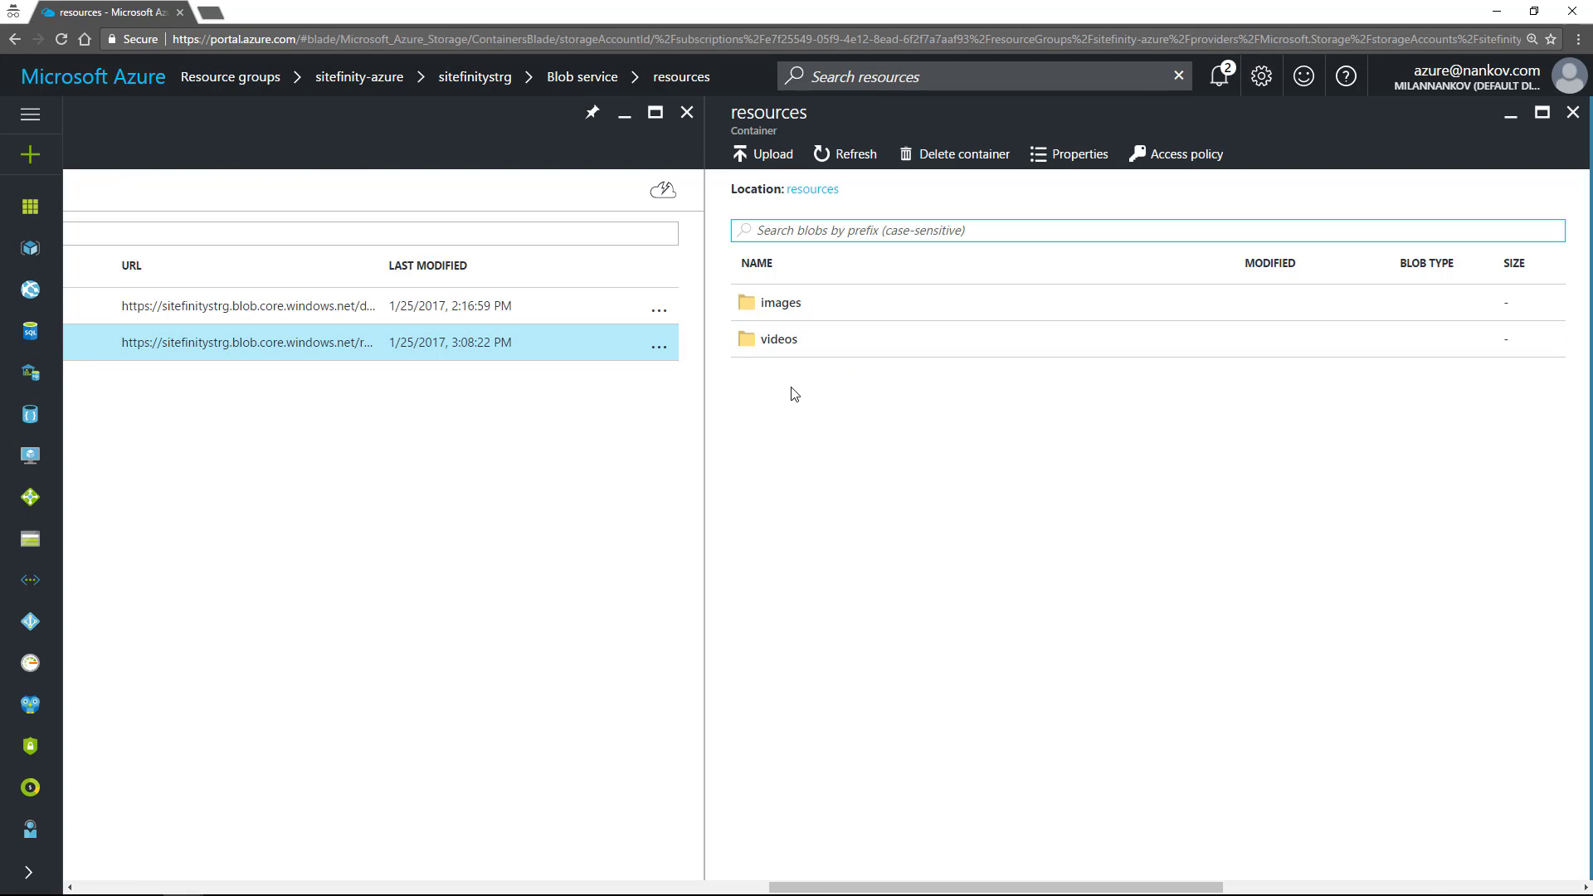
# - Examine the image blobs in the images/default-source/default-library folder of the resources container
pyautogui.click(788, 304)
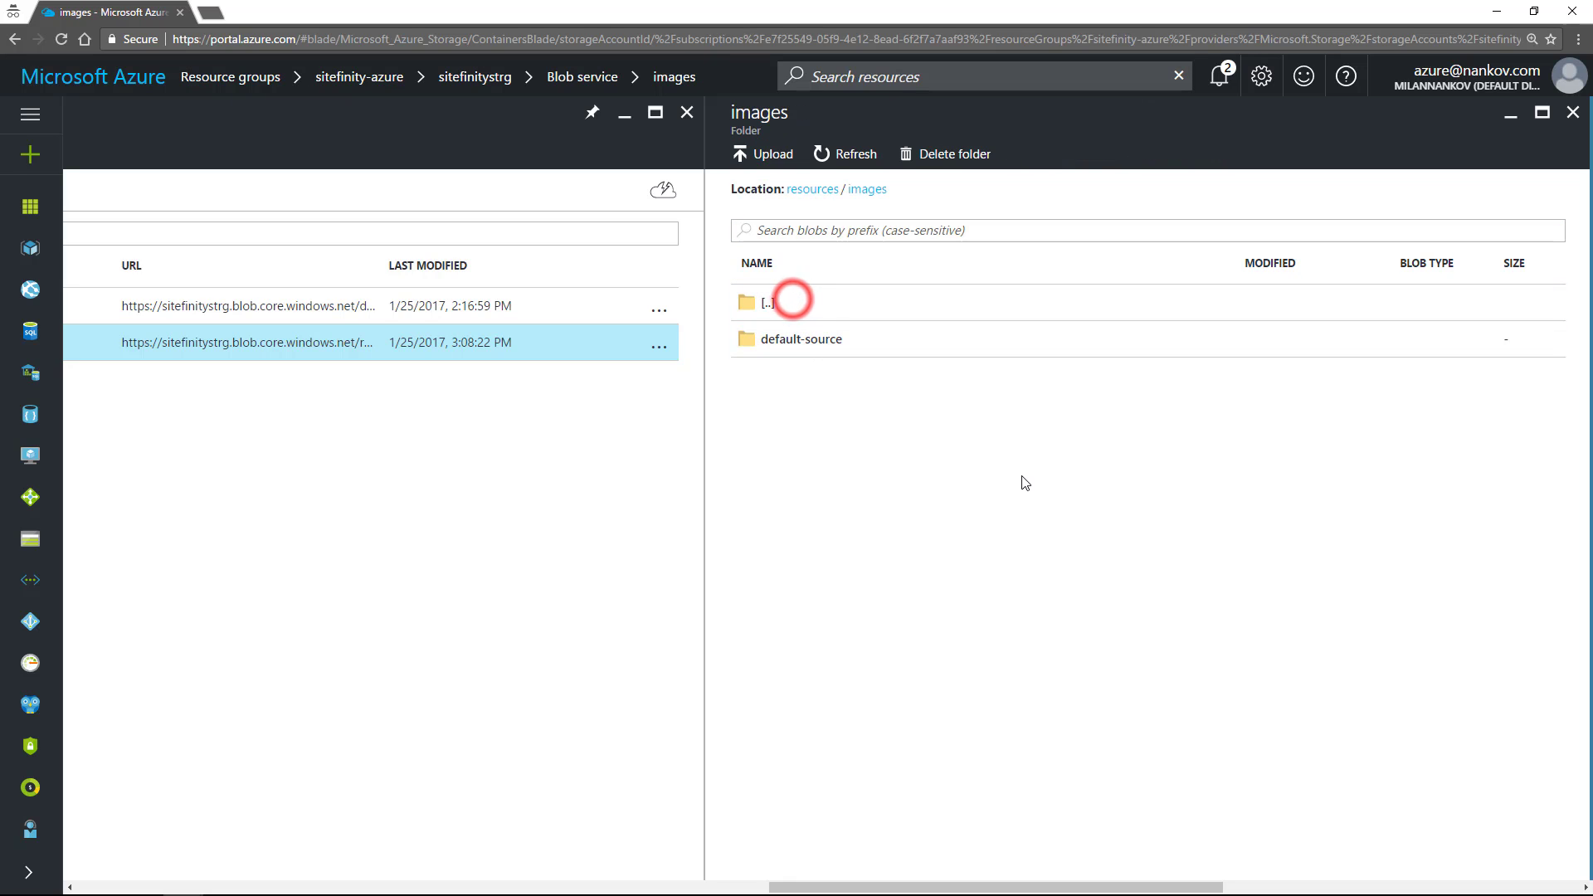
pyautogui.click(795, 347)
pyautogui.click(830, 347)
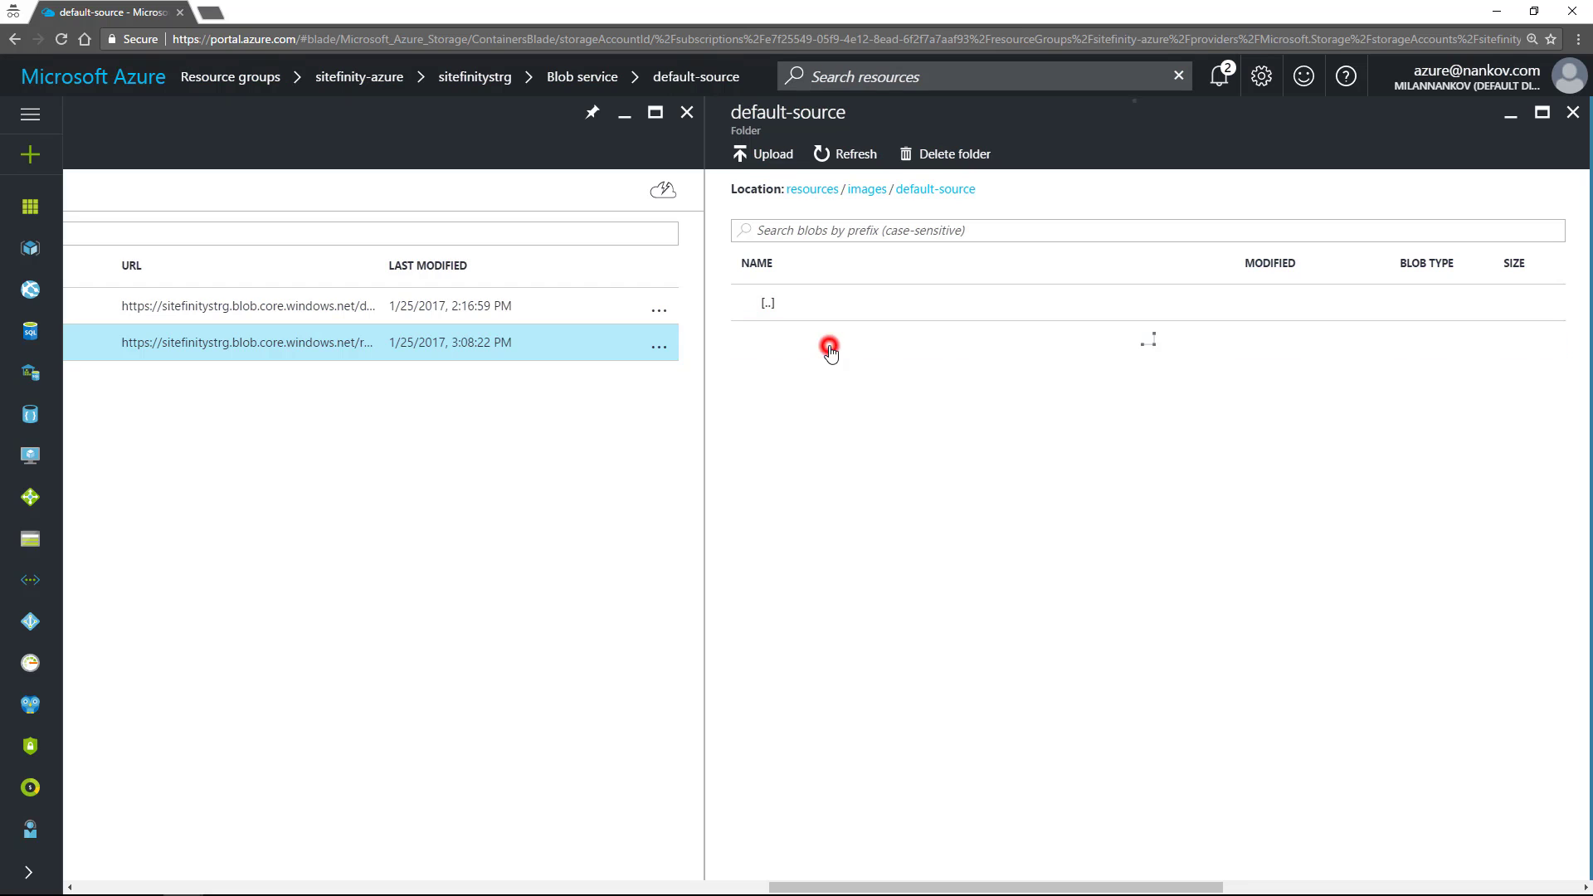
pyautogui.scroll(-2, 904, 488)
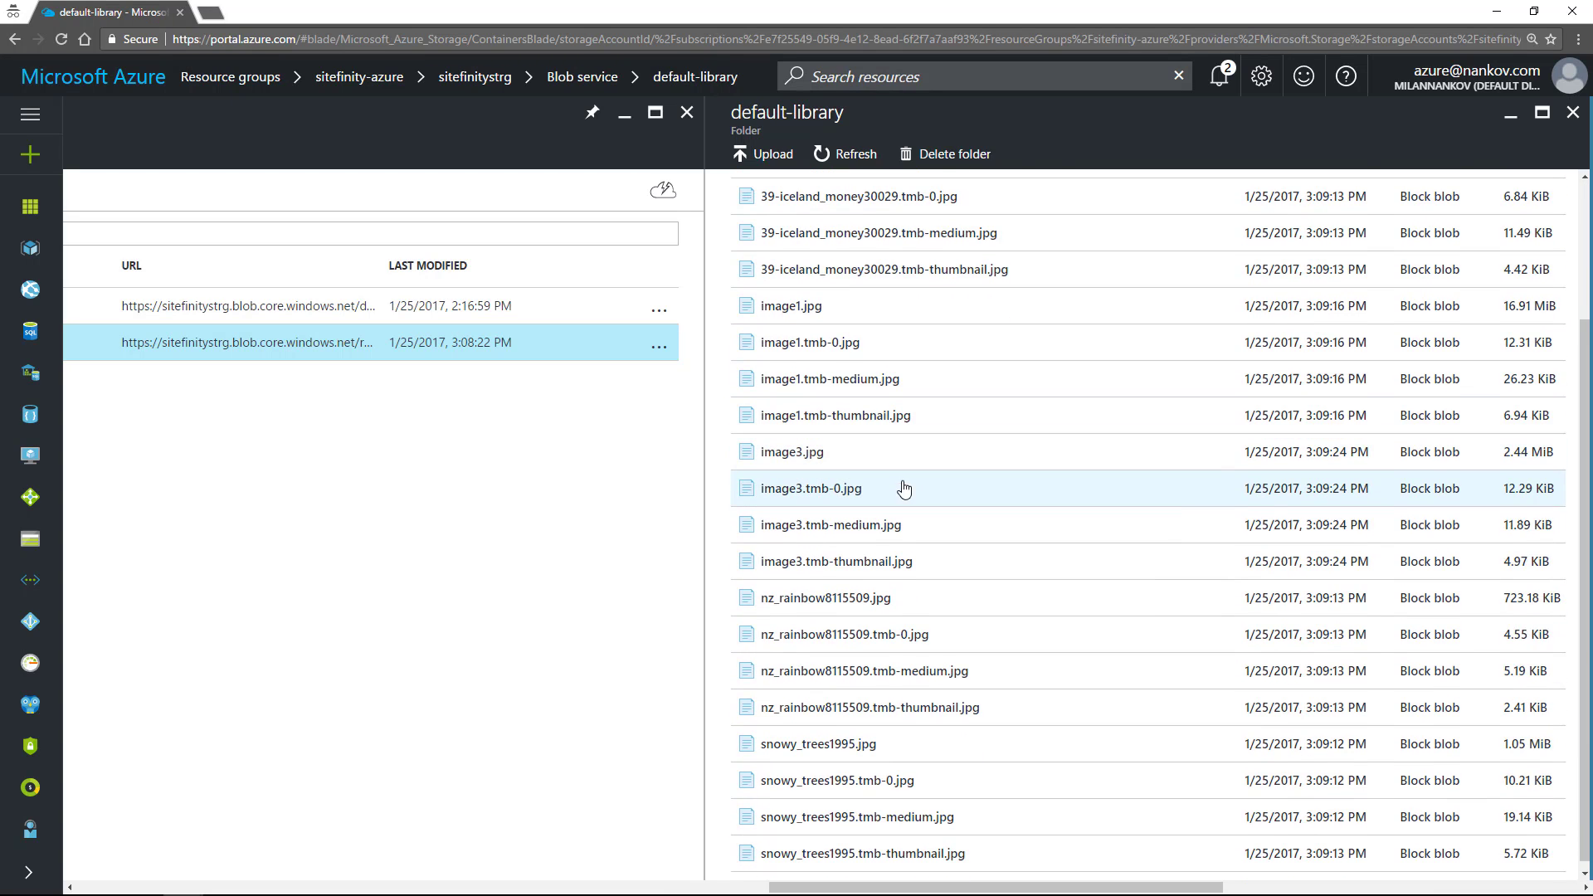
pyautogui.scroll(3, 905, 488)
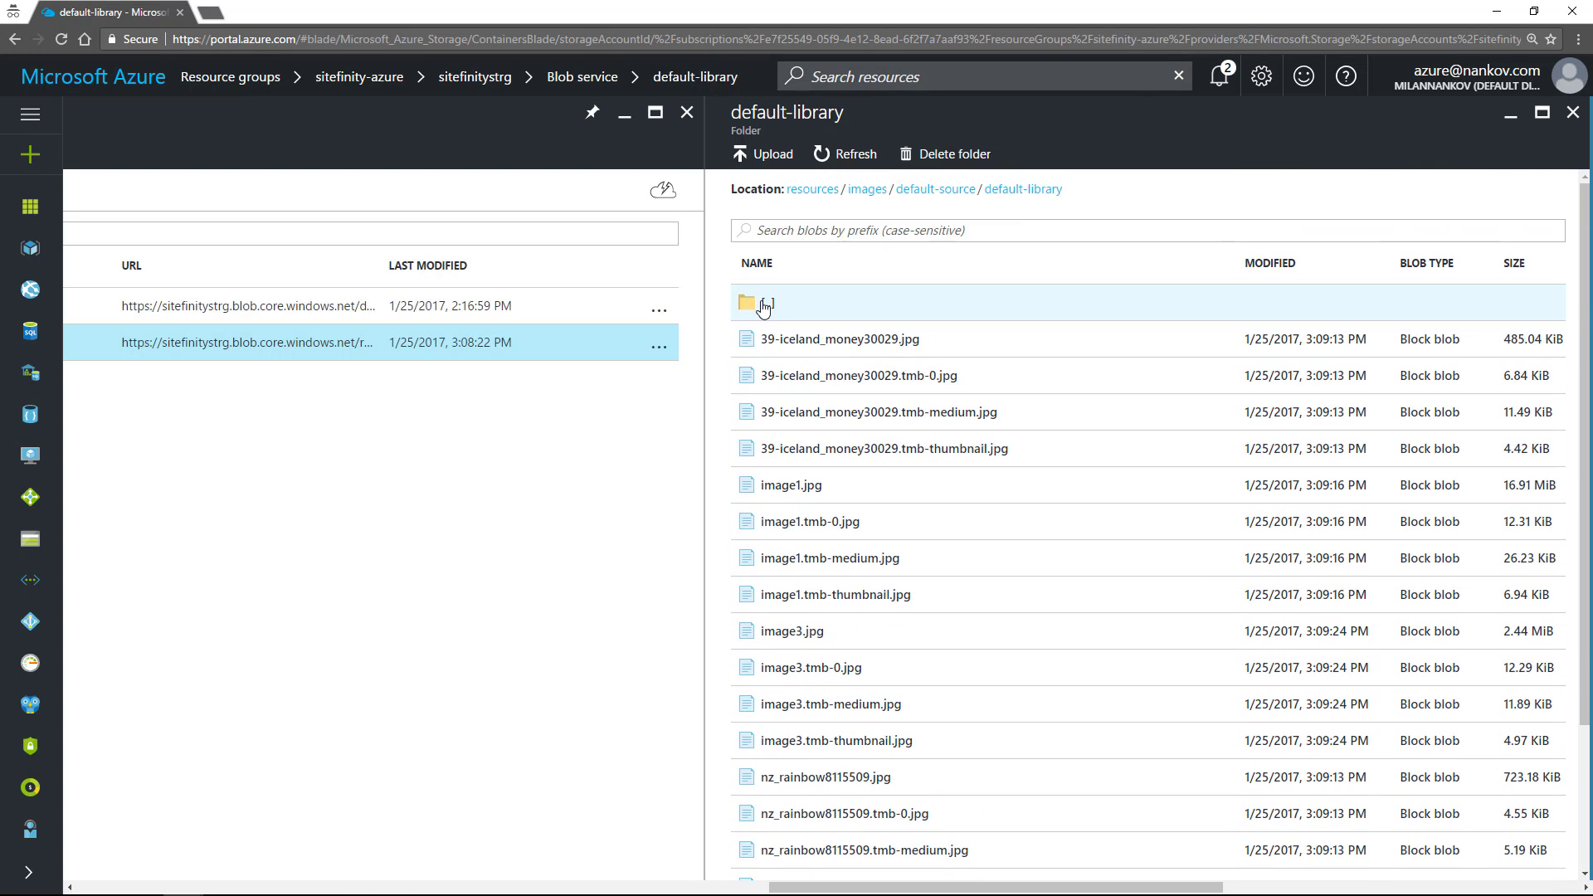
# - Return to the container root and check the contents of the videos/default-source/default-video-library folder
pyautogui.click(763, 305)
pyautogui.click(768, 305)
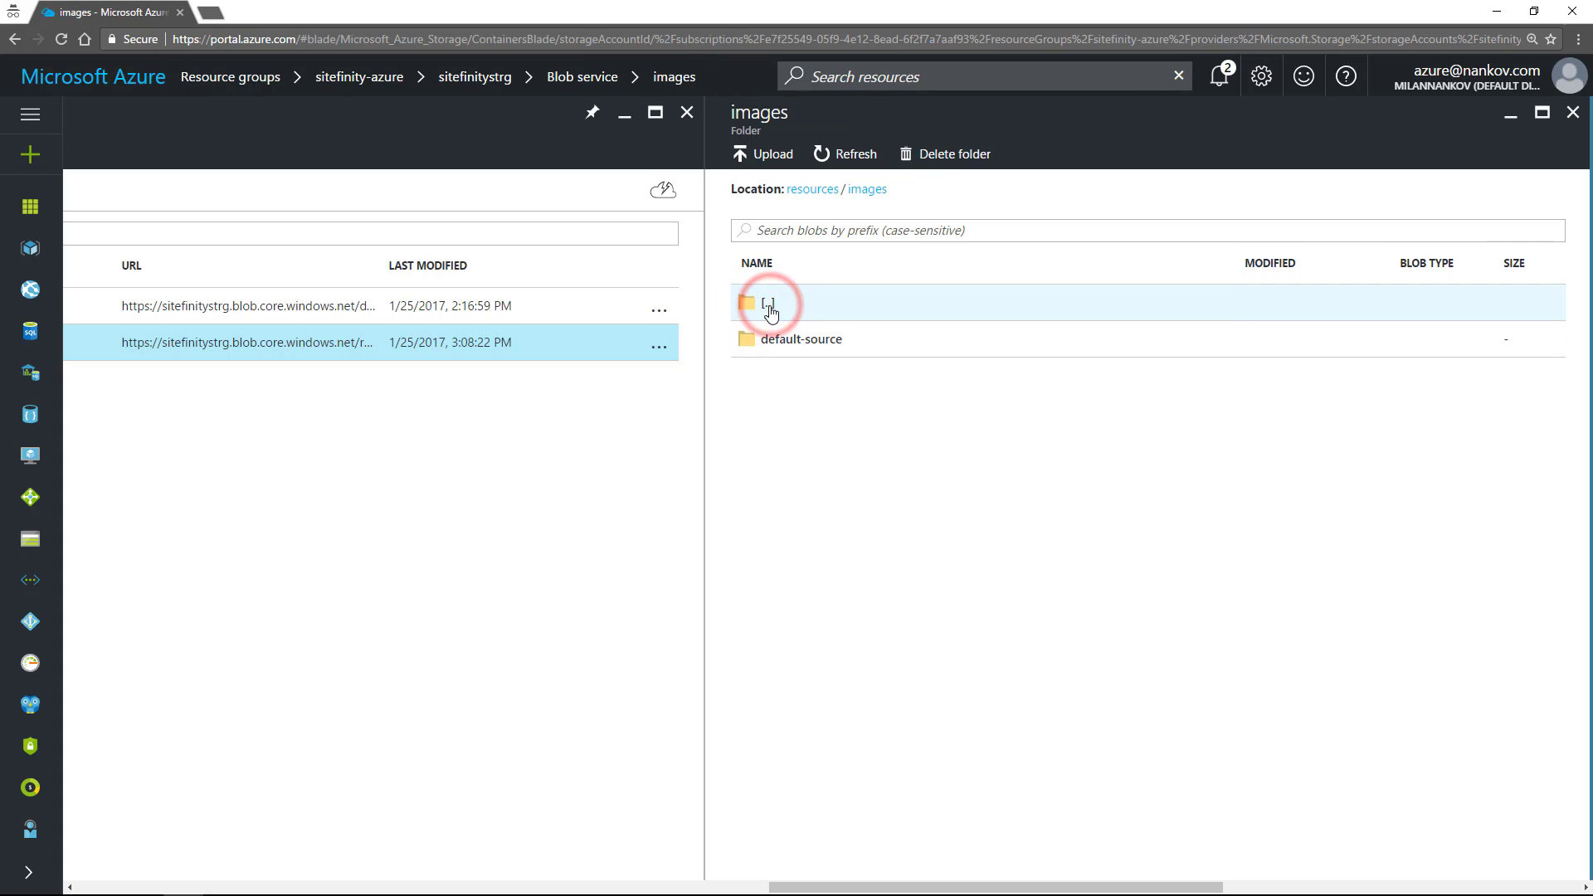
pyautogui.click(768, 305)
pyautogui.click(765, 339)
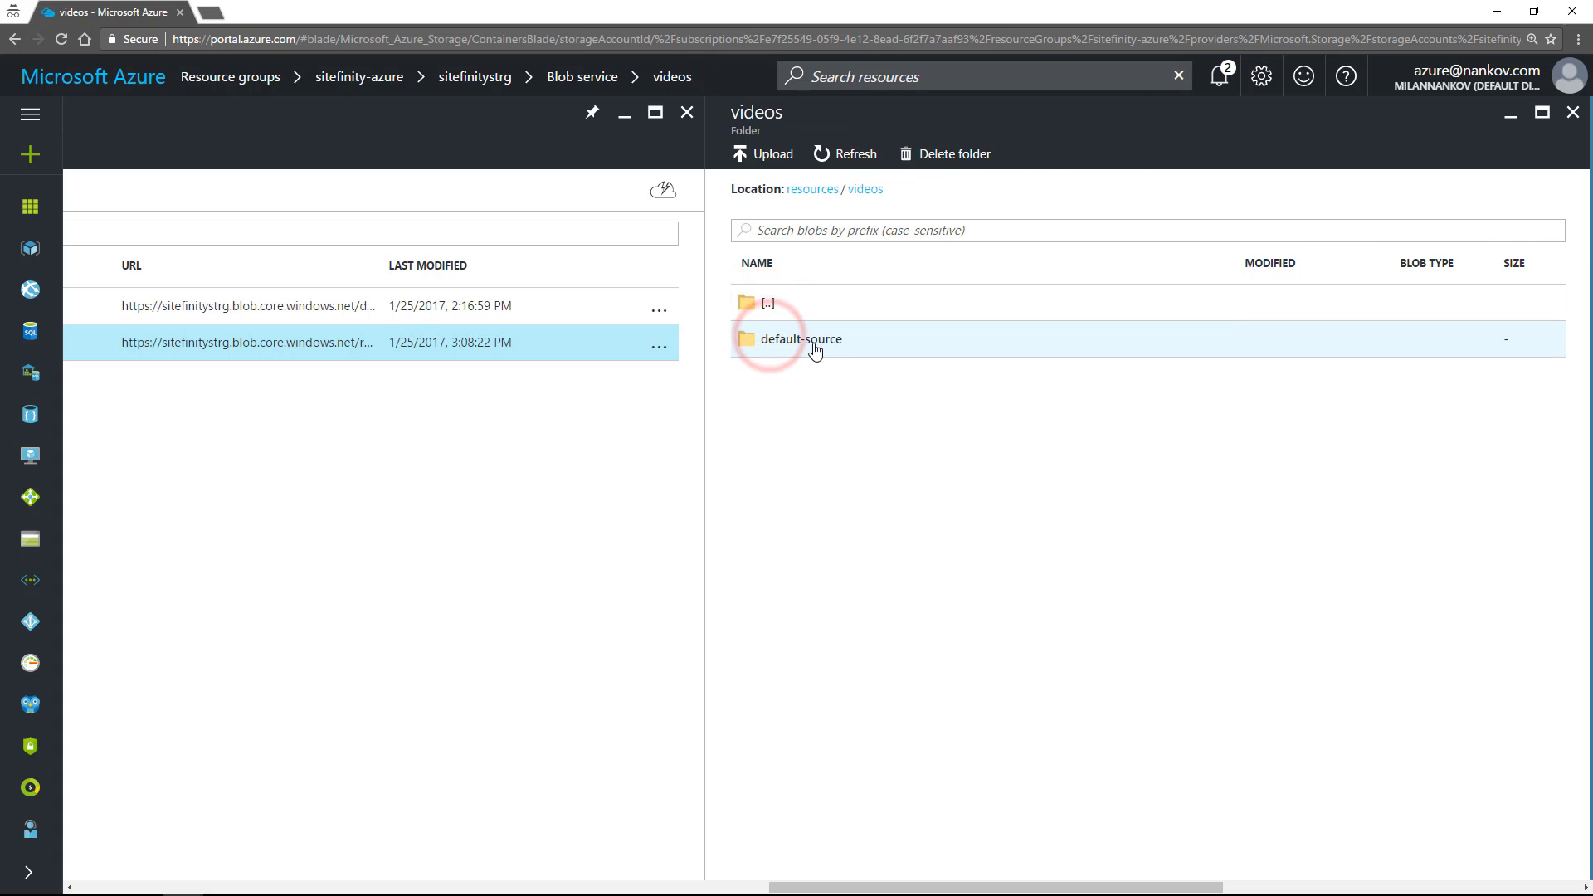
pyautogui.click(815, 352)
pyautogui.click(818, 348)
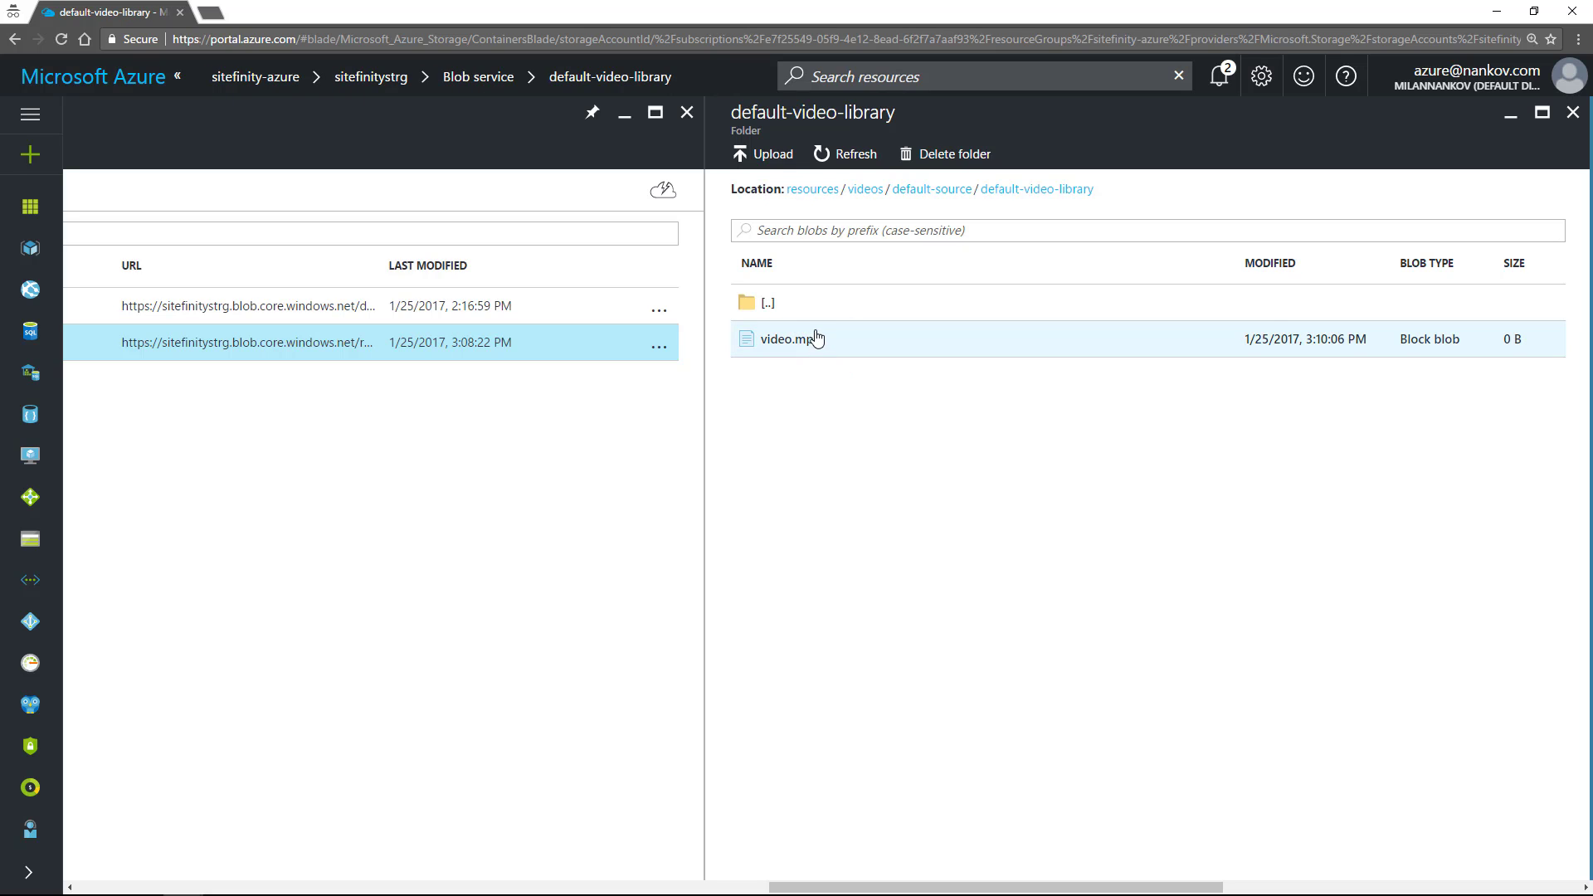
pyautogui.click(767, 305)
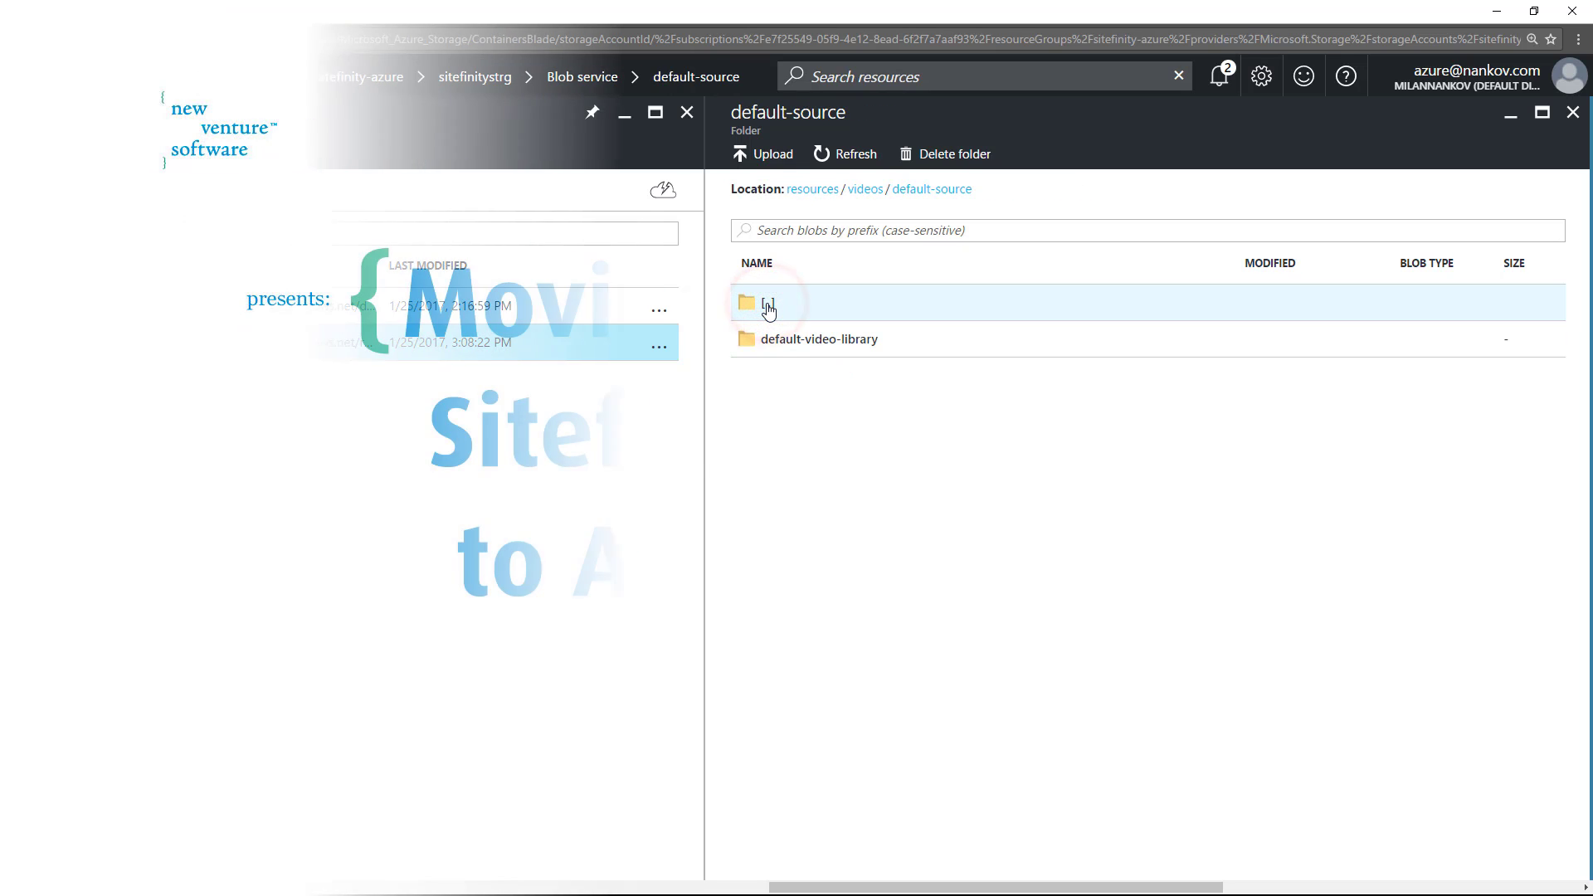